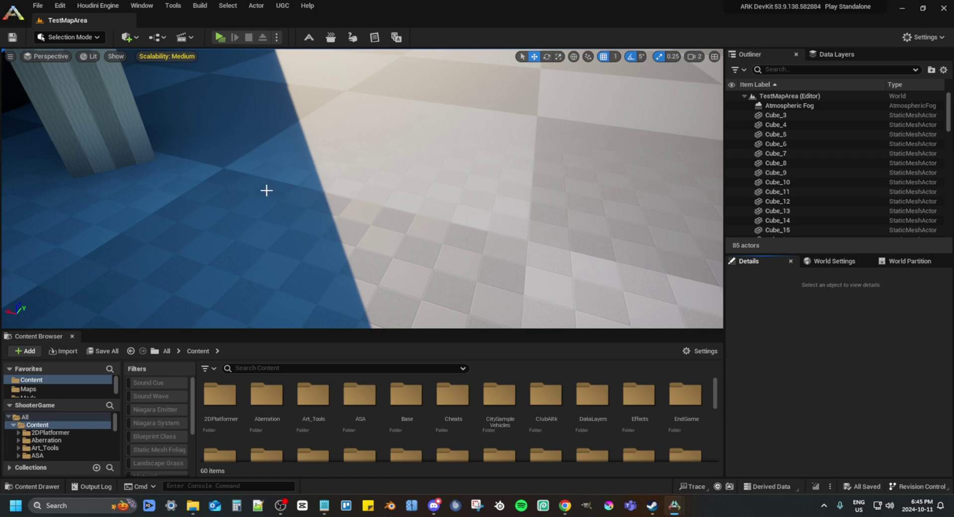
# - Start a new mod from the EmptyMod template, entering the author's name and the description "A tutorial map"
pyautogui.click(282, 7)
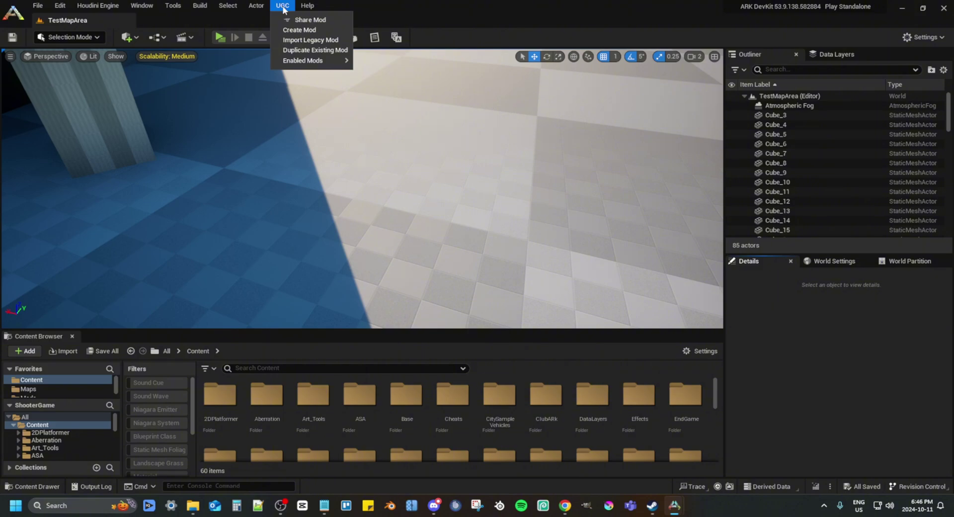
pyautogui.click(296, 32)
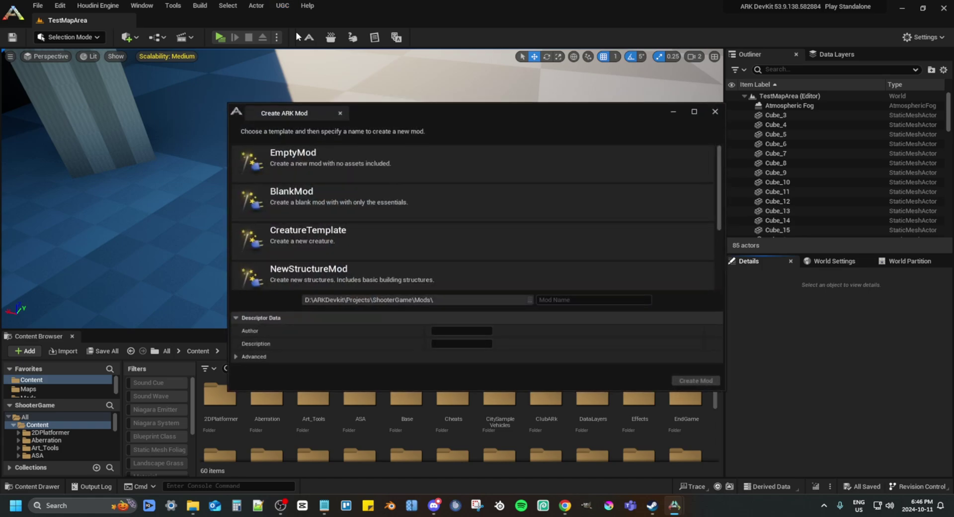
pyautogui.click(319, 169)
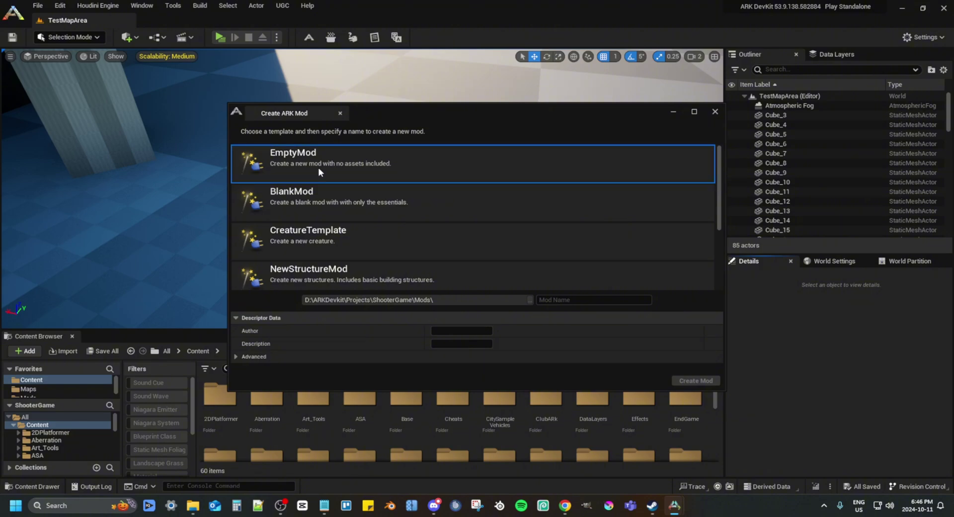
pyautogui.click(478, 330)
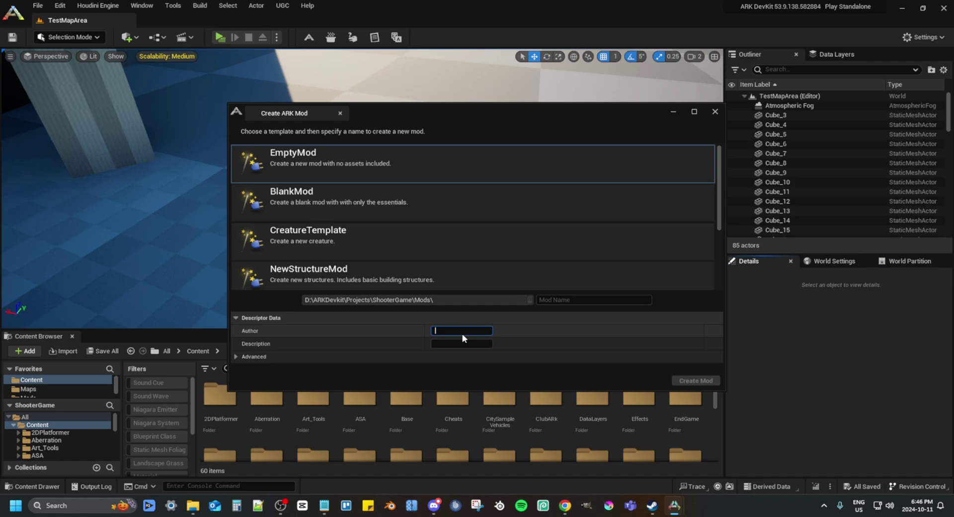
pyautogui.write('wm_plays0')
pyautogui.click(476, 344)
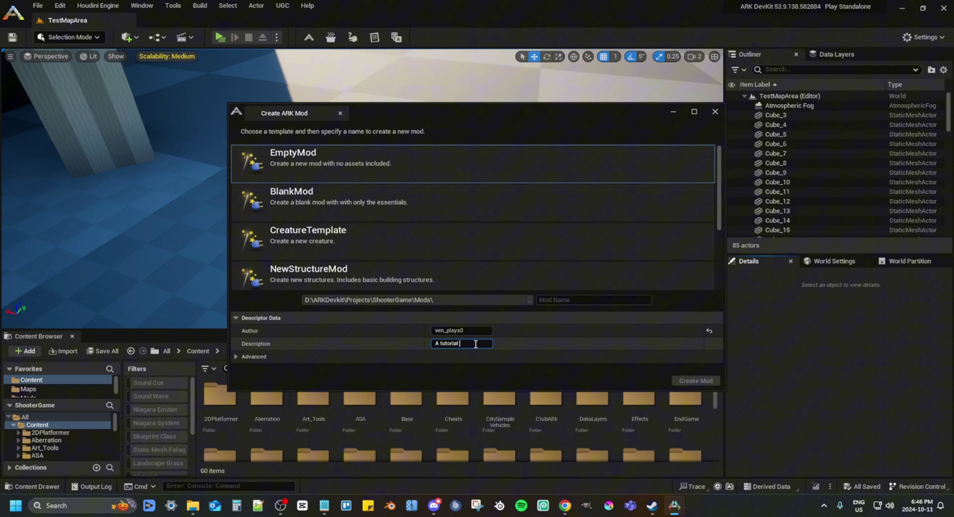
# - Name the new mod TutorialMap, without a space
pyautogui.click(542, 301)
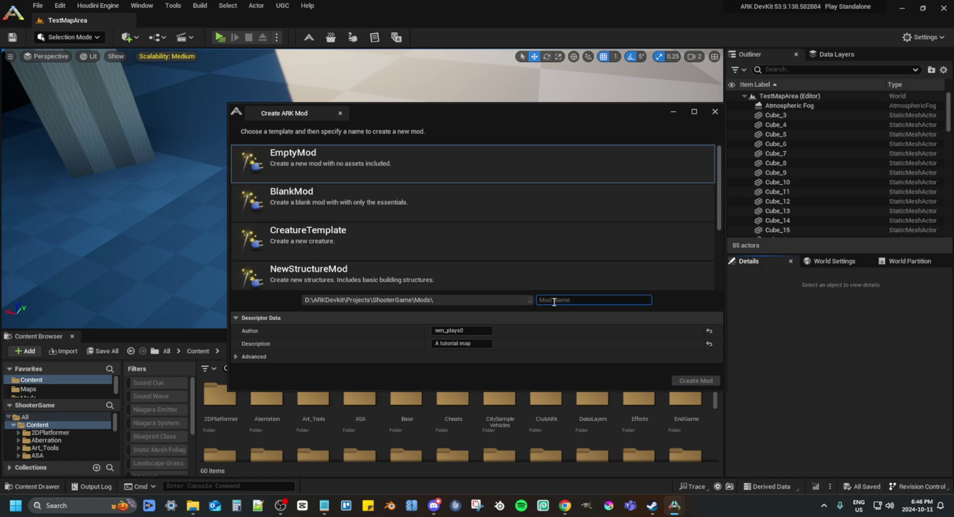
pyautogui.write('Tutoria')
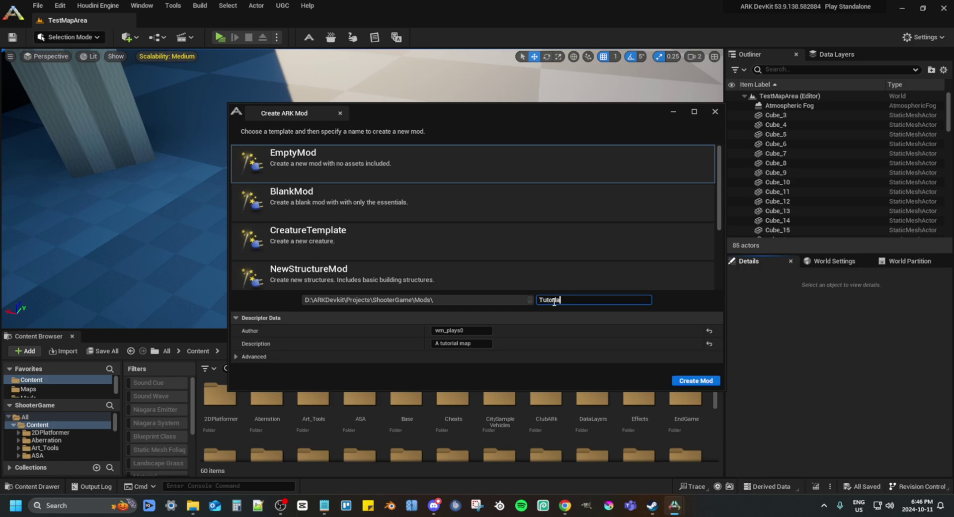
pyautogui.write('l Map')
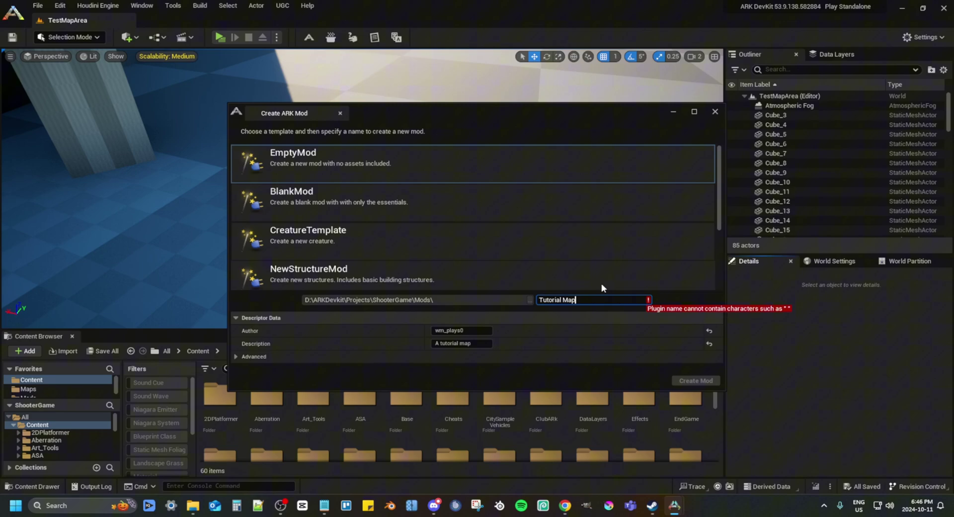
pyautogui.click(563, 299)
pyautogui.press('BackSpace')
# - Change the mod description to "A map made for a tutorial series" and create the mod
pyautogui.click(485, 343)
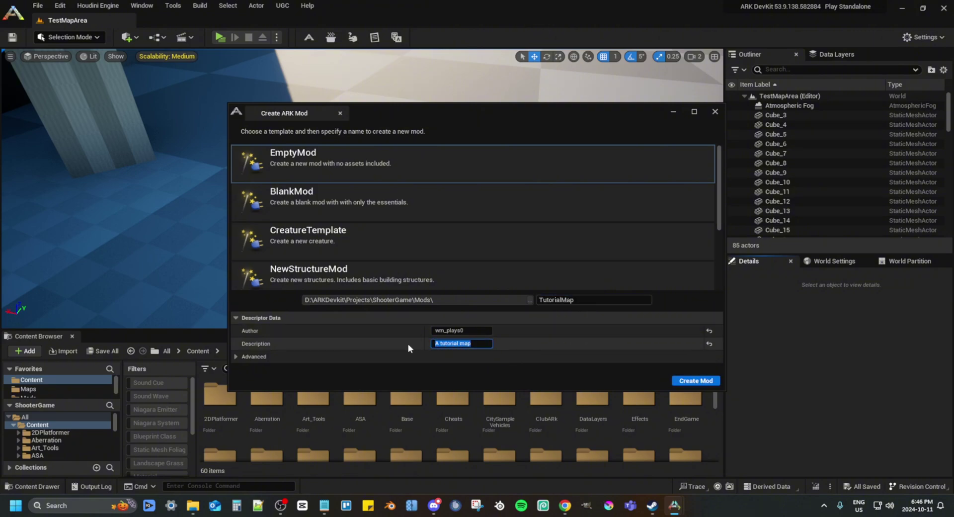
pyautogui.write('A map made for a tutorial series')
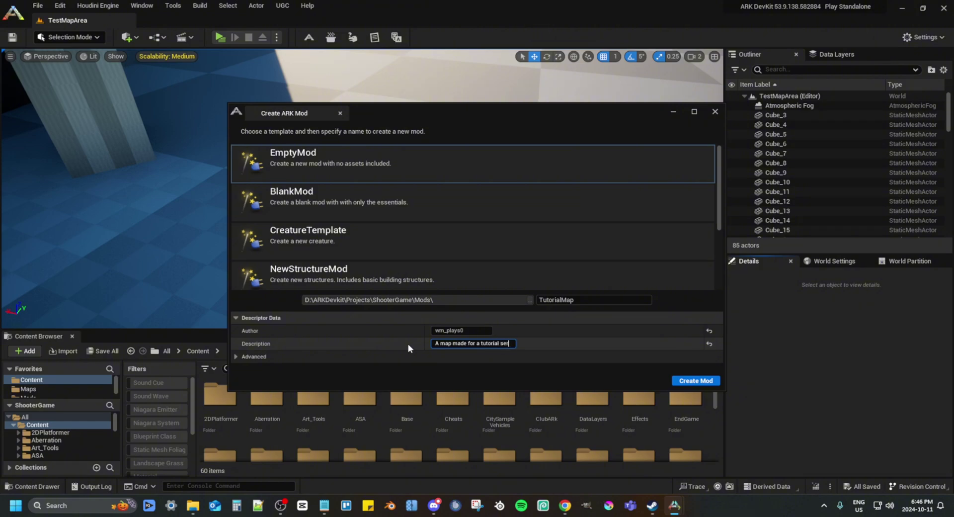
pyautogui.click(390, 352)
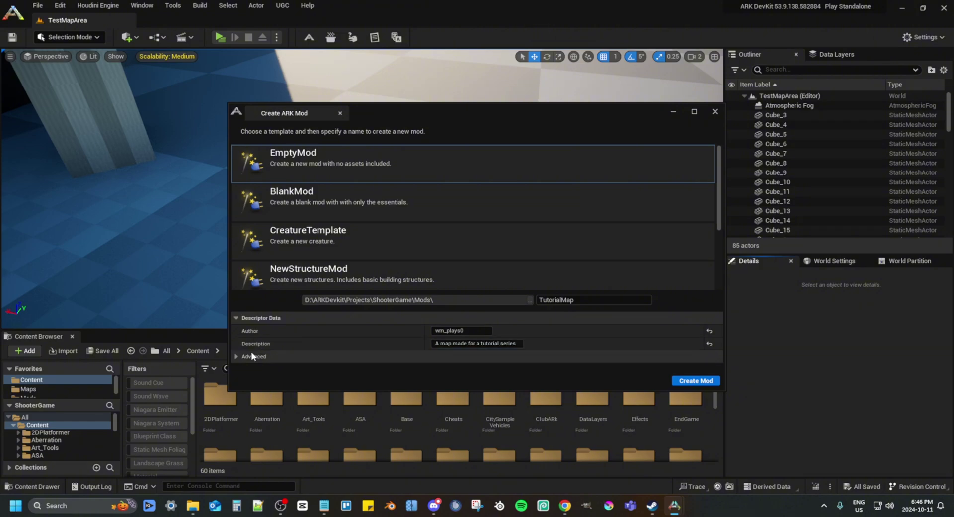
pyautogui.click(238, 356)
pyautogui.click(235, 333)
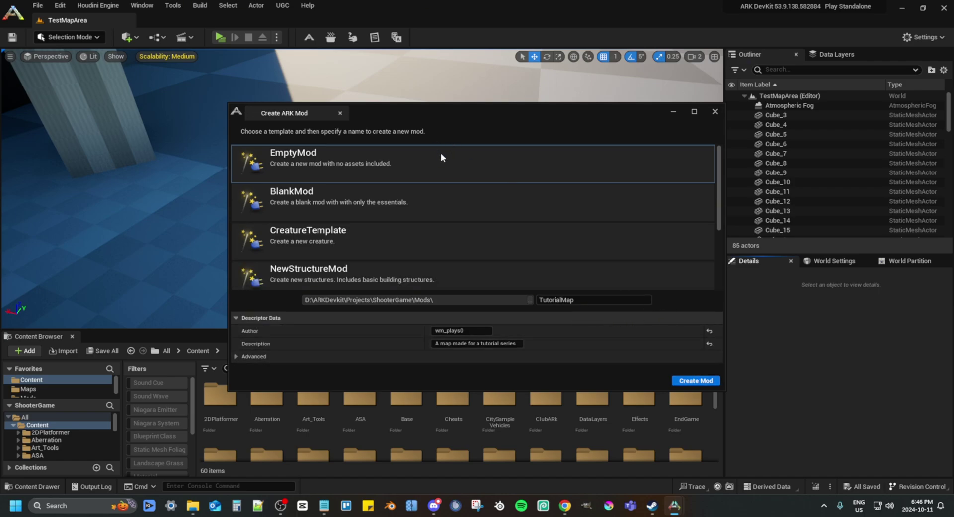
pyautogui.click(694, 380)
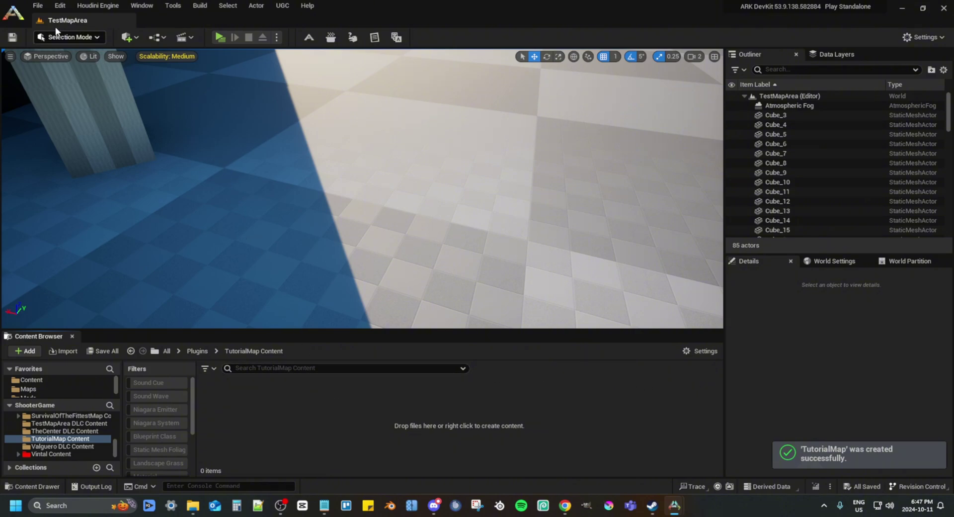
# - Create a new level from the Empty Open World template
pyautogui.click(36, 6)
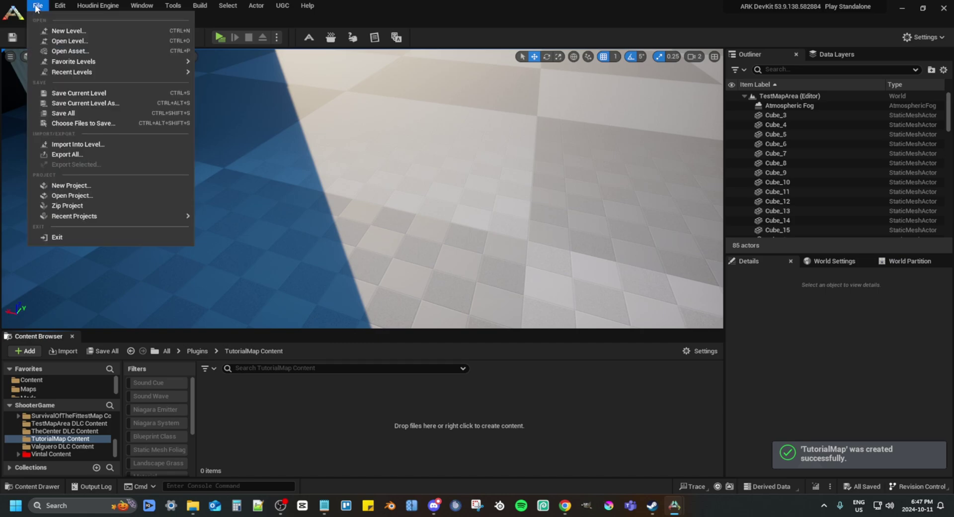
pyautogui.click(57, 31)
pyautogui.click(439, 177)
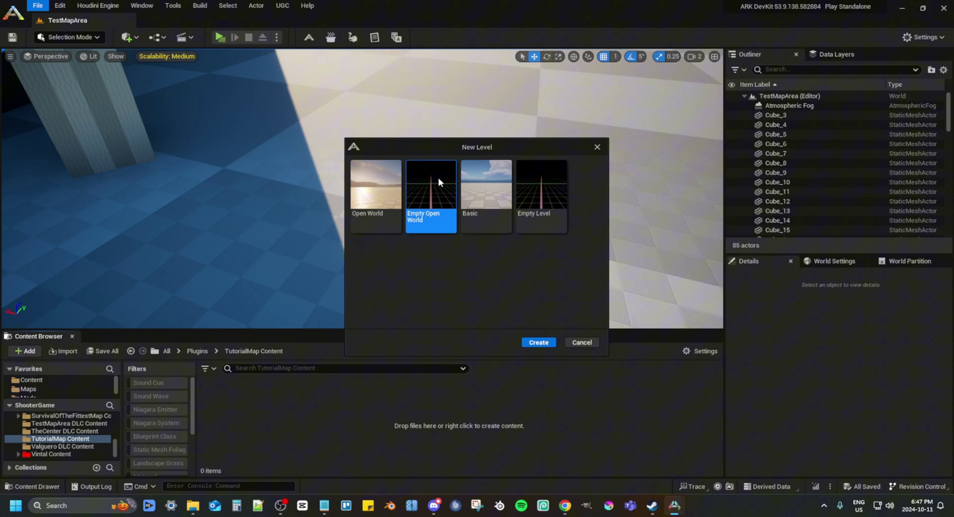
pyautogui.click(539, 343)
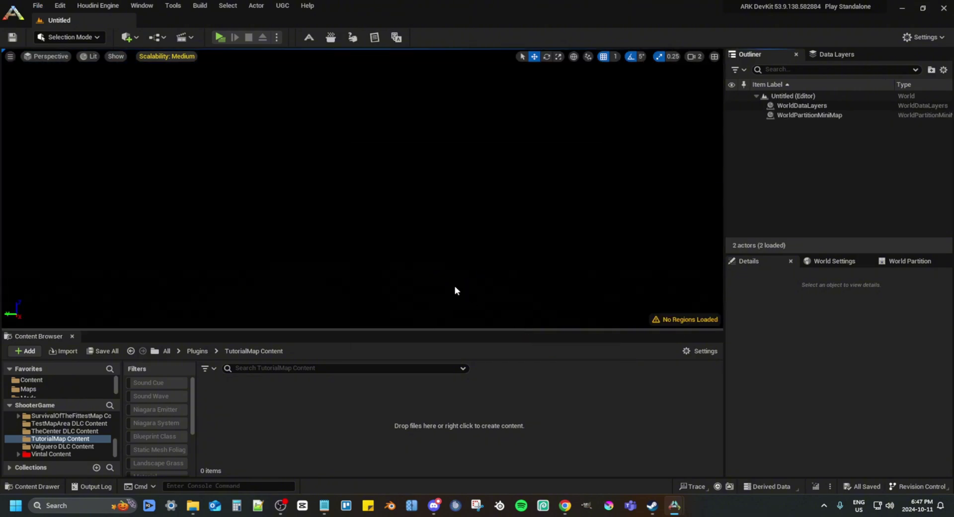
# - Save the new level as TutorialMap_WP in the TutorialMap Content plugin folder
pyautogui.click(18, 39)
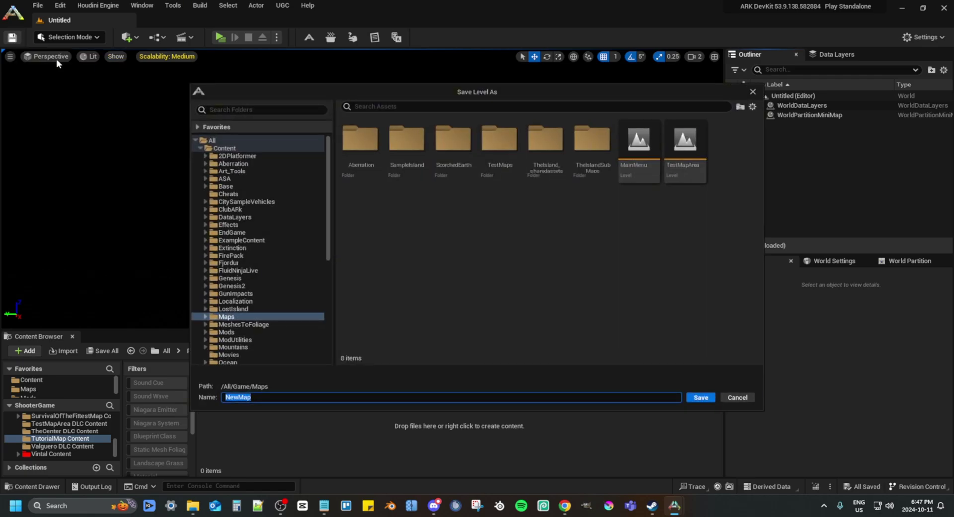
pyautogui.scroll(-10, 254, 269)
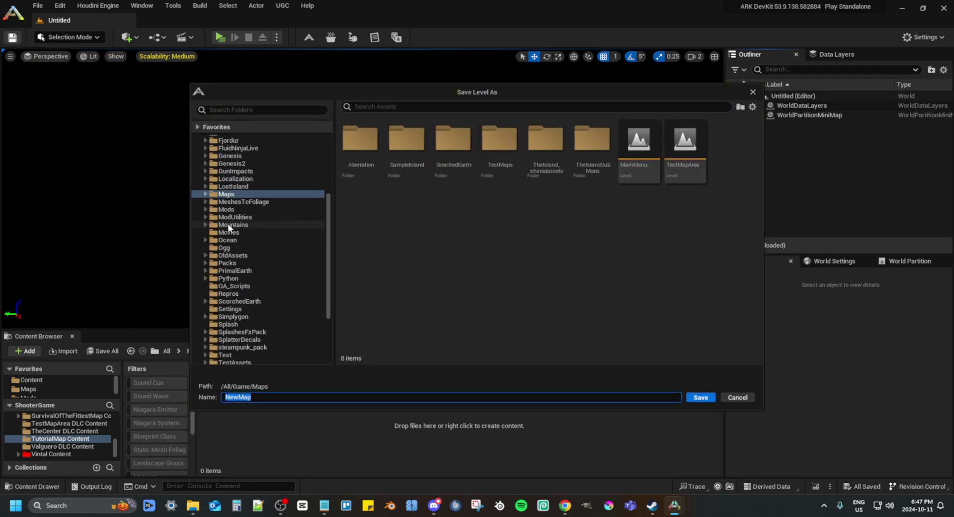
pyautogui.click(201, 353)
pyautogui.scroll(-5, 223, 319)
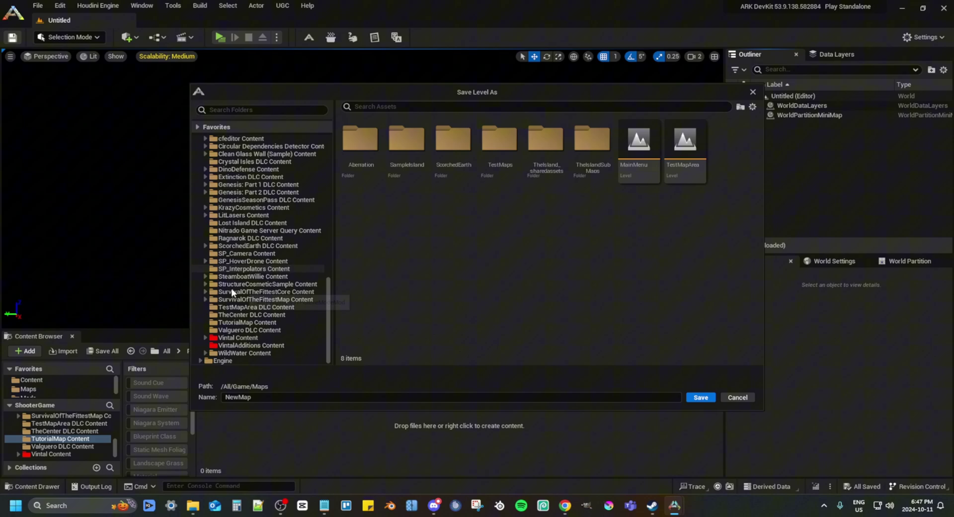
pyautogui.scroll(3, 236, 198)
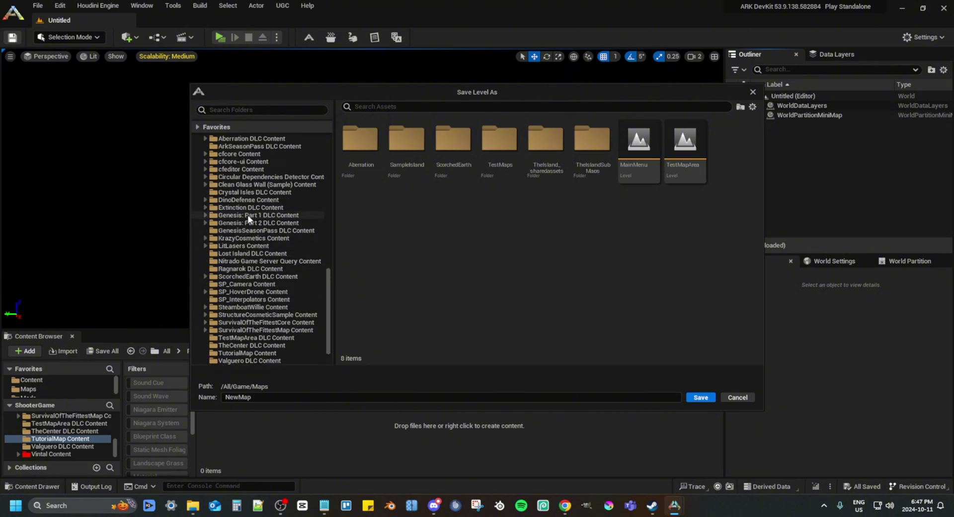
pyautogui.scroll(-3, 248, 234)
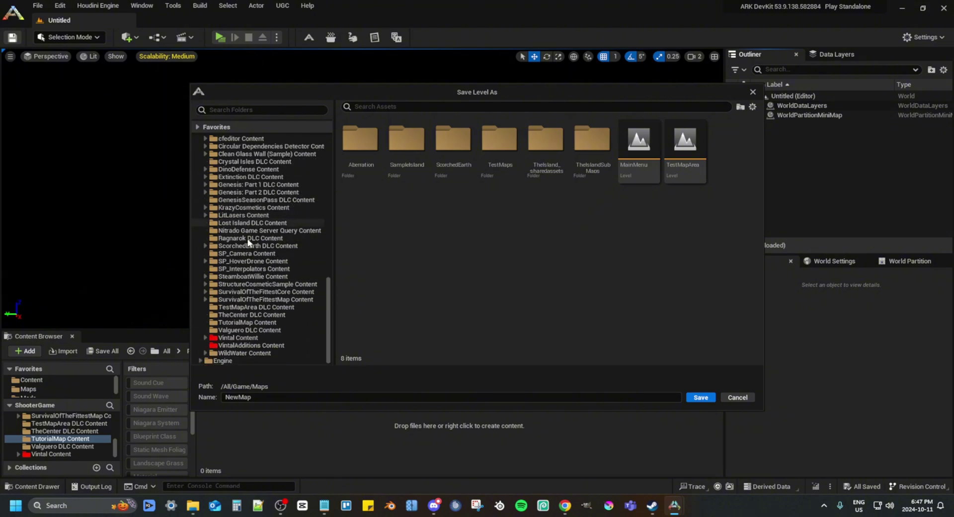
pyautogui.click(234, 322)
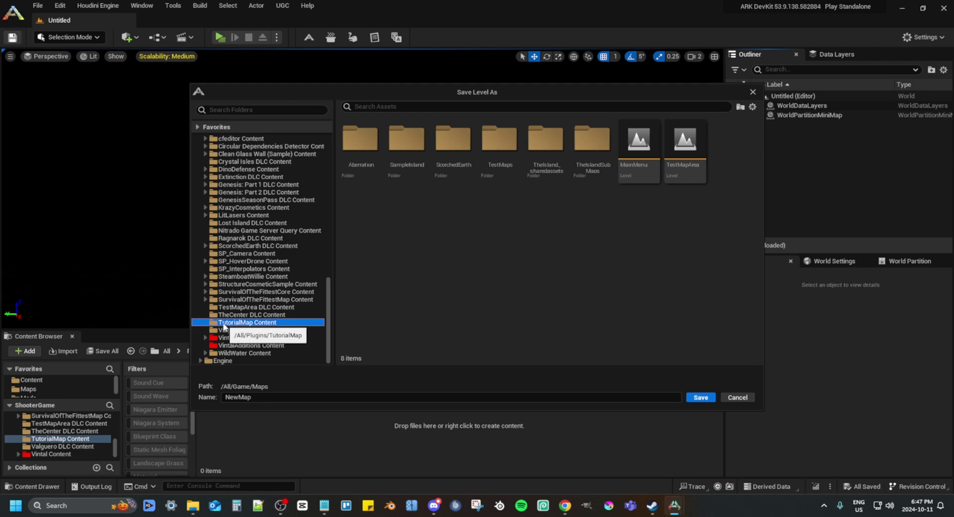
pyautogui.click(276, 397)
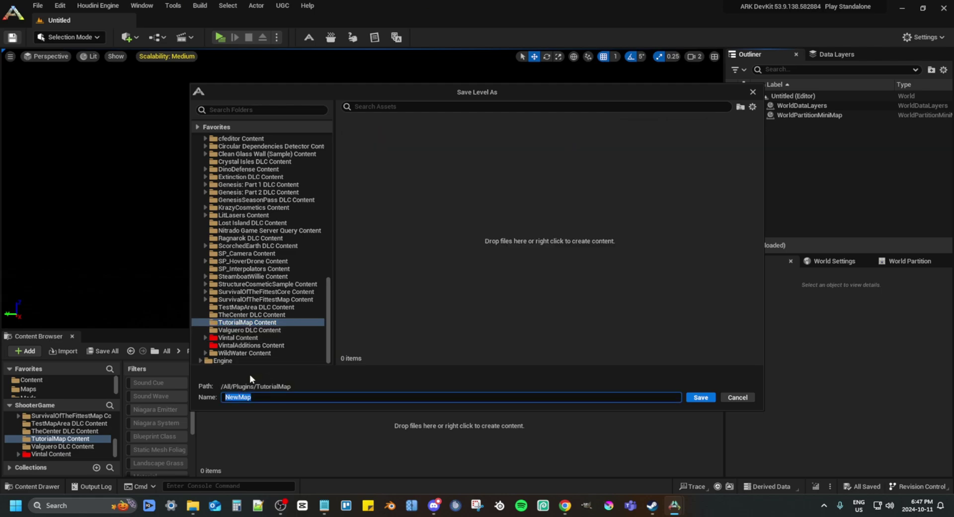
pyautogui.write('Tutorial')
pyautogui.click(700, 397)
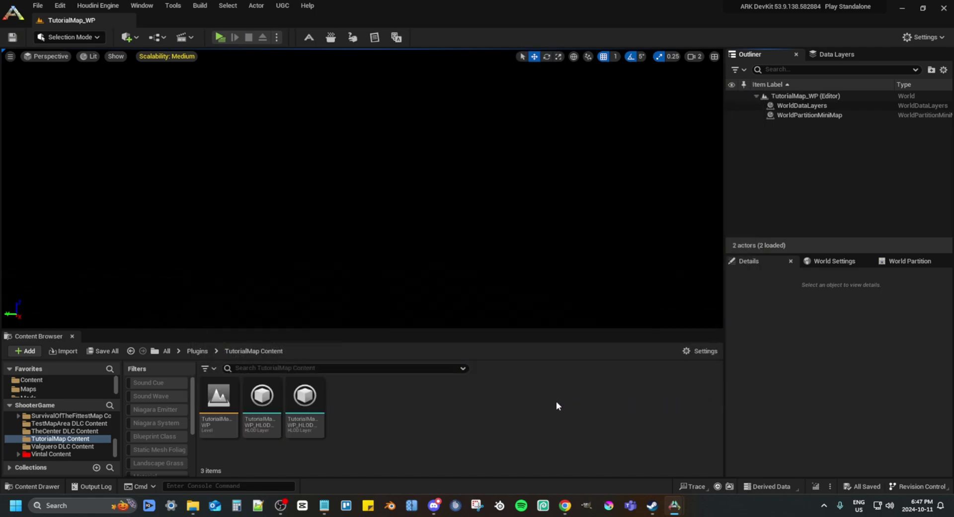
# - Create a folder named DataLayers in the TutorialMap Content folder
pyautogui.rightClick(394, 402)
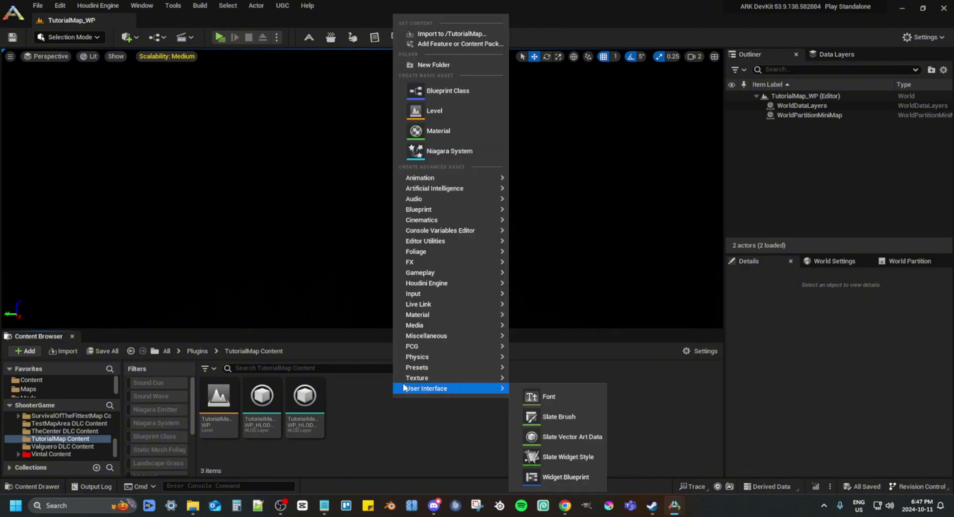
pyautogui.click(428, 64)
pyautogui.write('D')
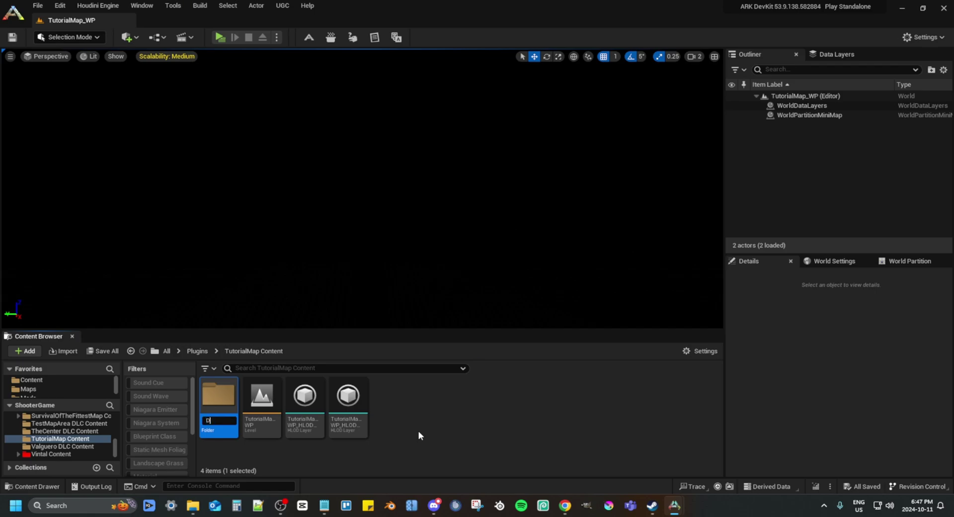
pyautogui.write('ataLayers')
pyautogui.press('Return')
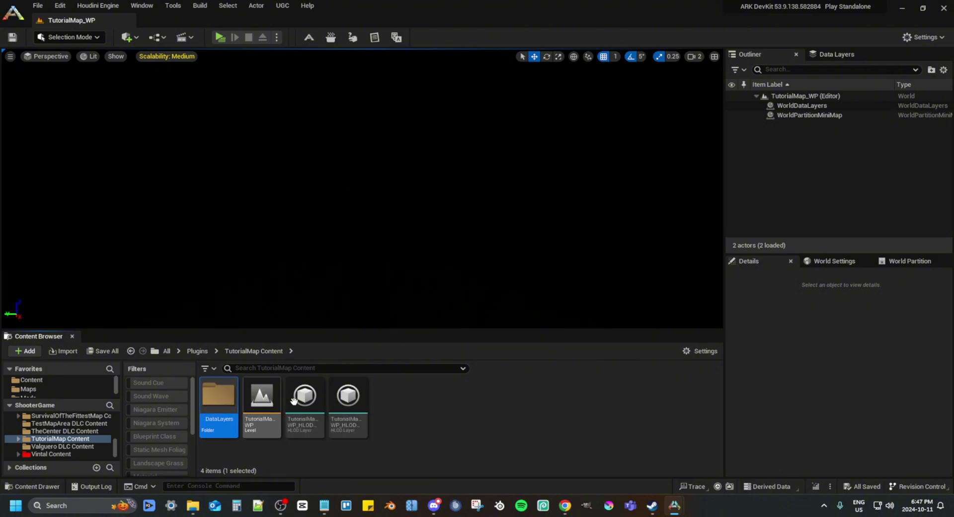
# - Add an Assets folder beside the DataLayers folder in TutorialMap Content
pyautogui.rightClick(425, 384)
pyautogui.click(446, 69)
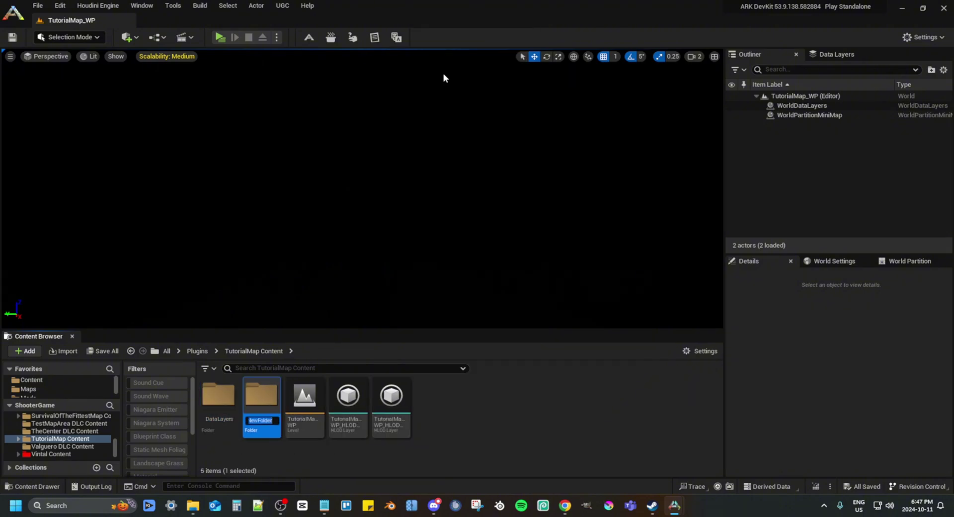
pyautogui.write('Assets')
pyautogui.press('Return')
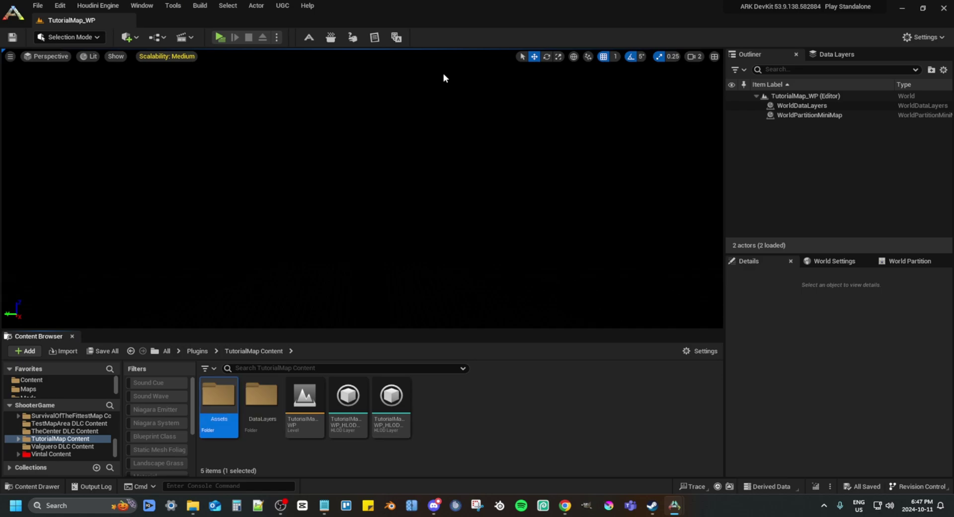
# - Create an Environment folder inside the Assets folder and return to the TutorialMap Content folder
pyautogui.doubleClick(219, 398)
pyautogui.rightClick(246, 389)
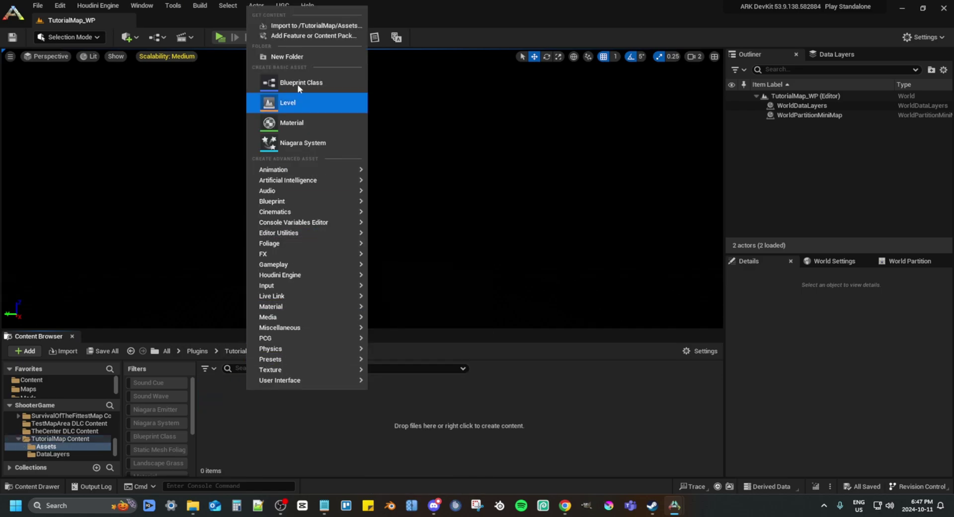
pyautogui.click(291, 57)
pyautogui.write('Enviro')
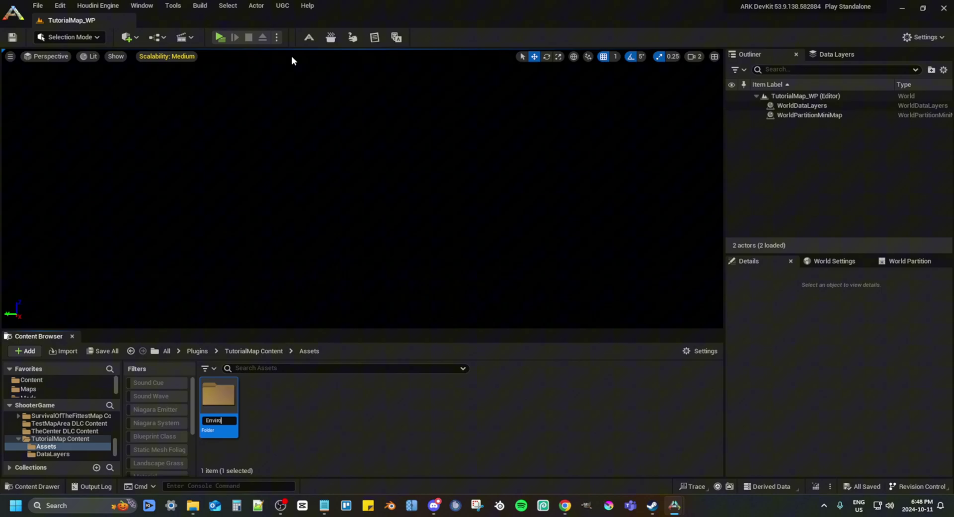
pyautogui.write('nment')
pyautogui.press('Return')
pyautogui.click(254, 351)
pyautogui.doubleClick(261, 395)
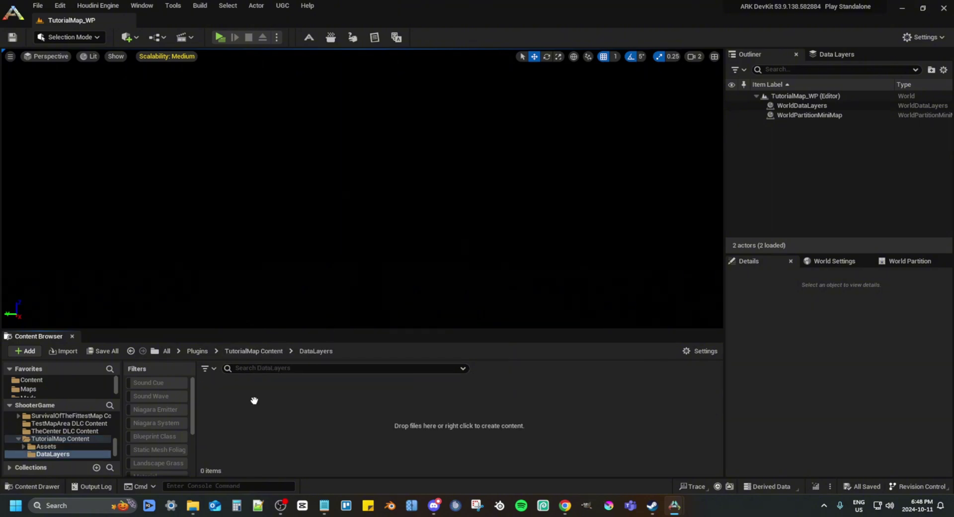
pyautogui.rightClick(298, 397)
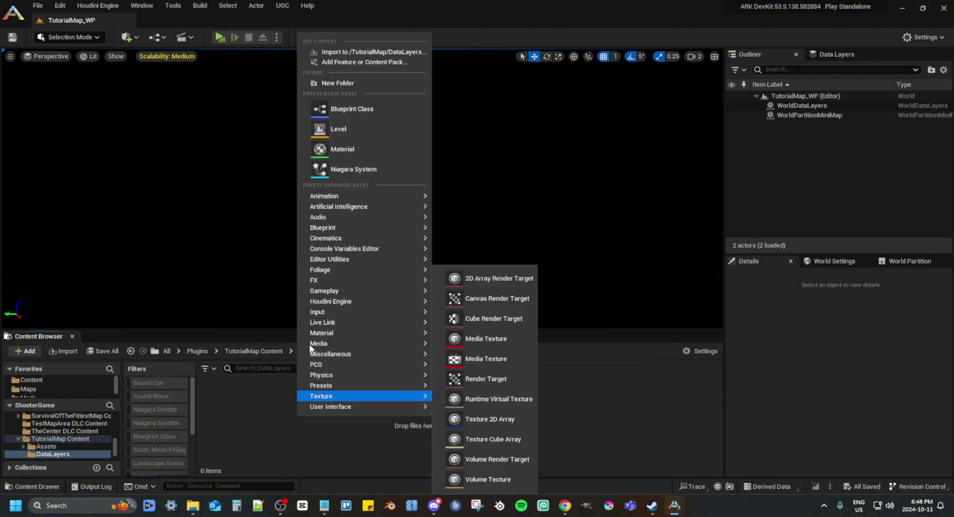
pyautogui.click(247, 422)
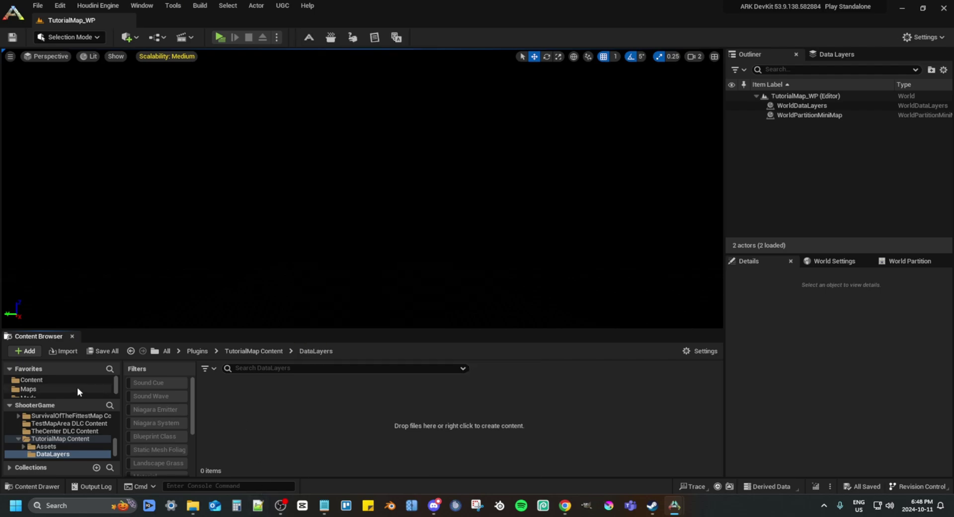
pyautogui.click(54, 440)
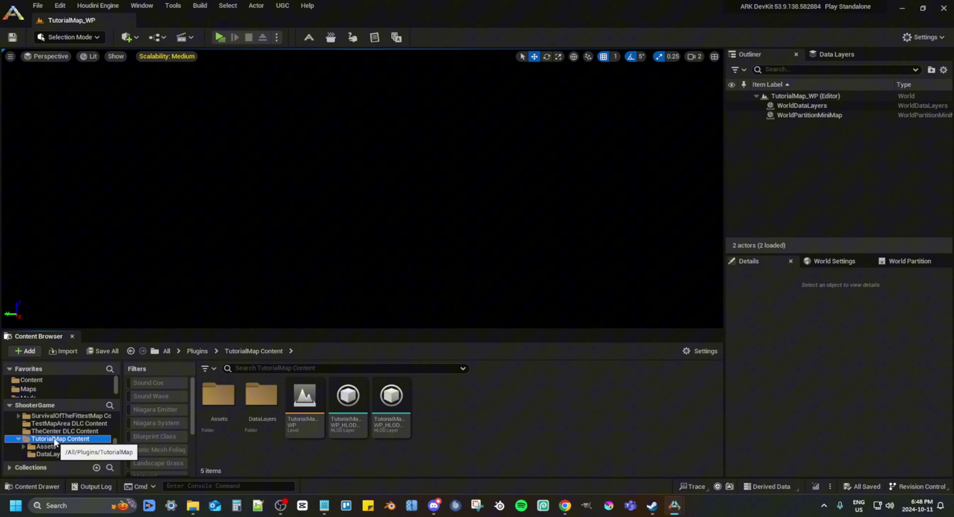
# - Set the TutorialMap Content folder's color to bright yellow, hex sRGB FFFC00FF
pyautogui.rightClick(54, 440)
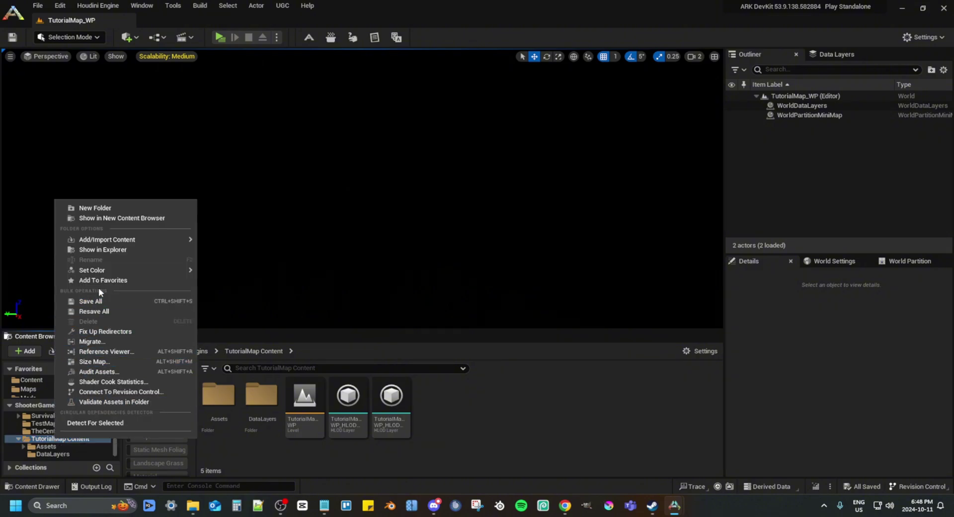
pyautogui.moveTo(124, 271)
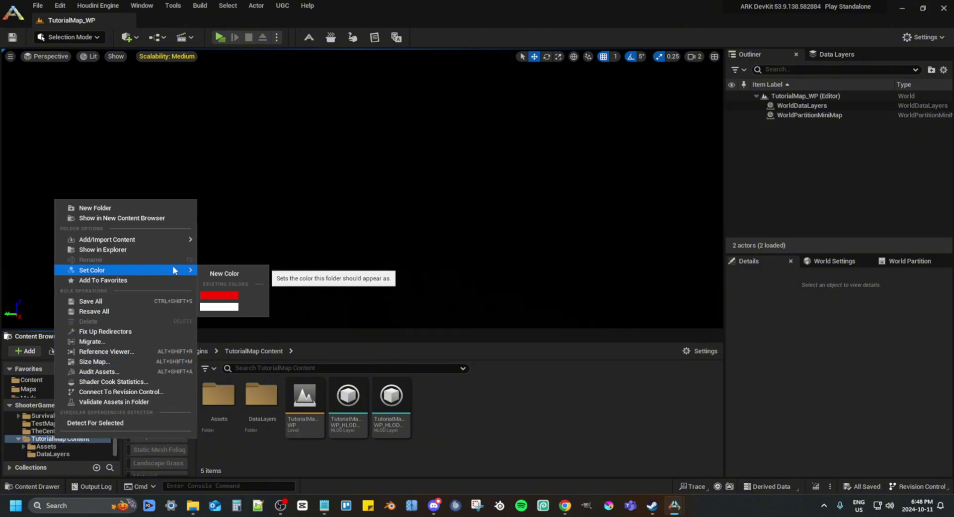
pyautogui.click(227, 273)
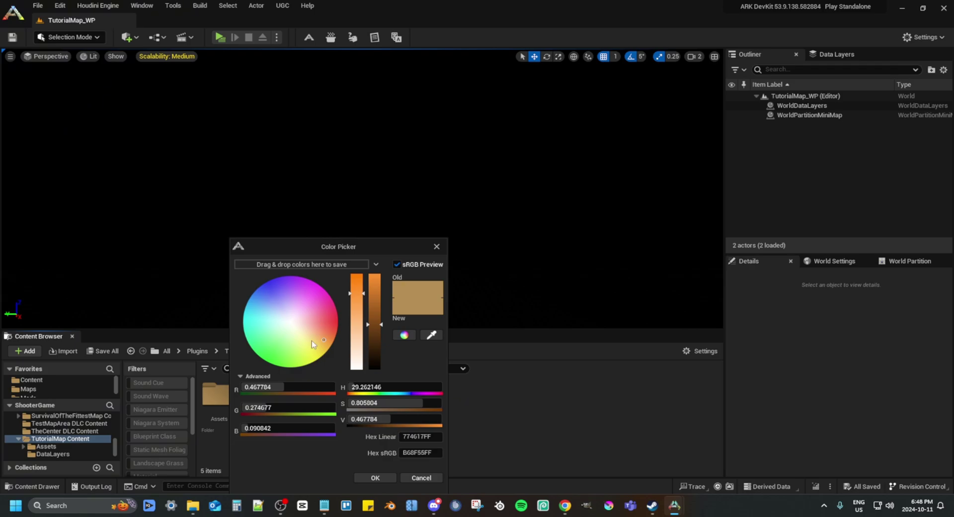
pyautogui.moveTo(312, 341); pyautogui.dragTo(320, 369)
pyautogui.moveTo(378, 324); pyautogui.dragTo(379, 246)
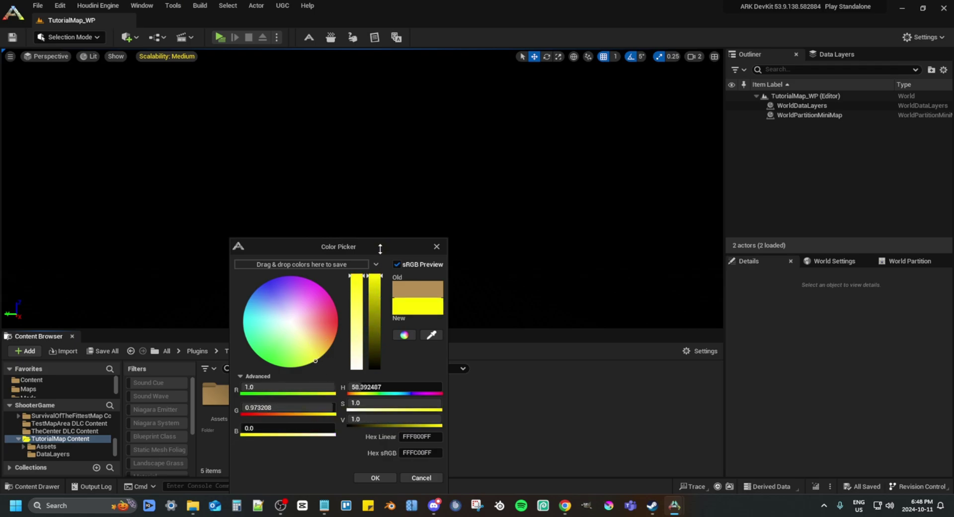
pyautogui.click(367, 478)
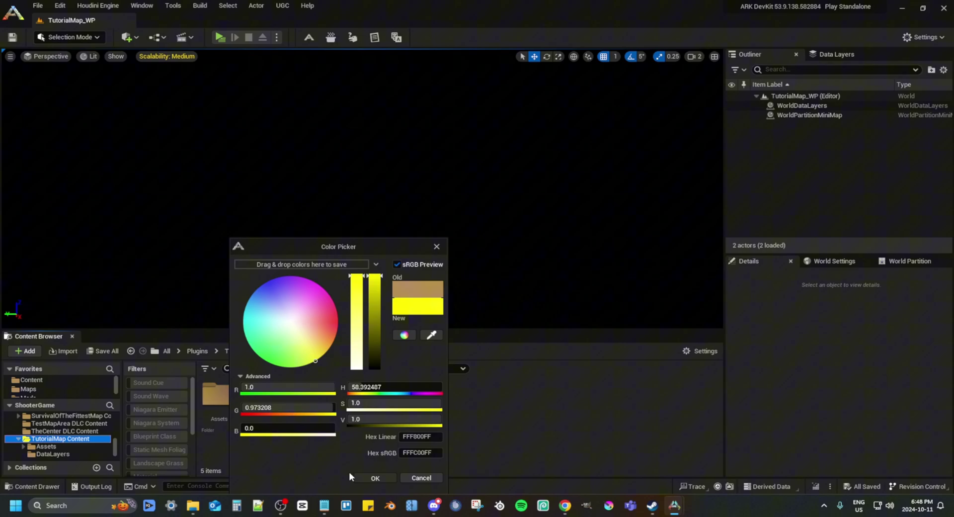
# - Add the TutorialMap Content folder to the favorites and open it from there
pyautogui.rightClick(63, 440)
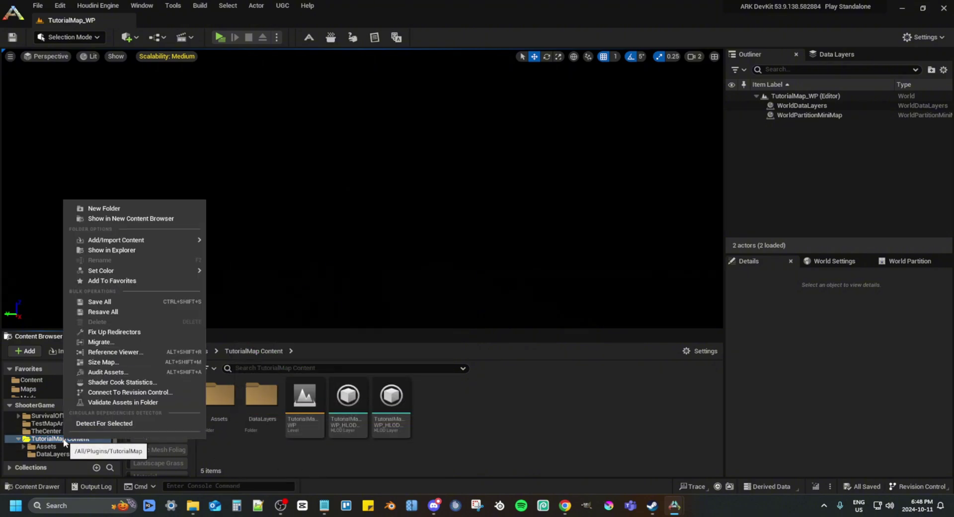
pyautogui.click(114, 281)
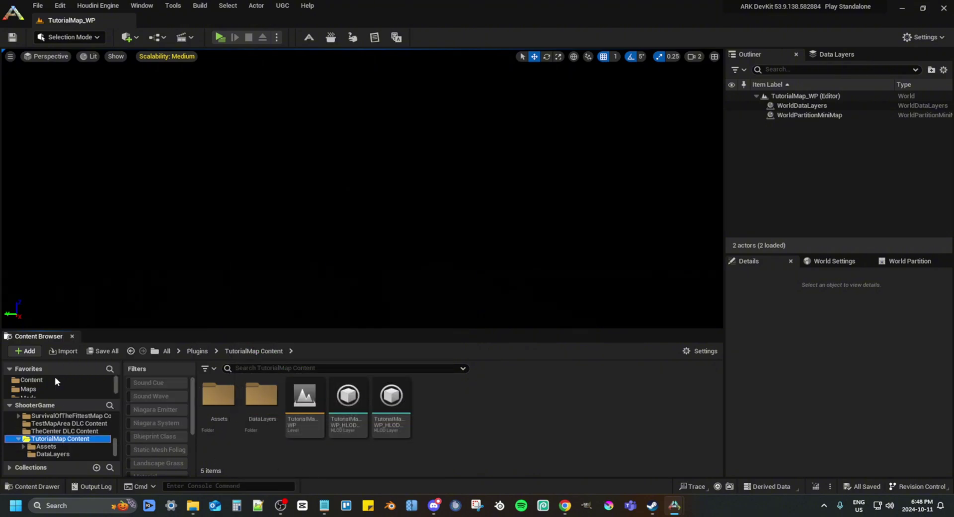
pyautogui.scroll(-2, 52, 381)
pyautogui.scroll(-1, 50, 387)
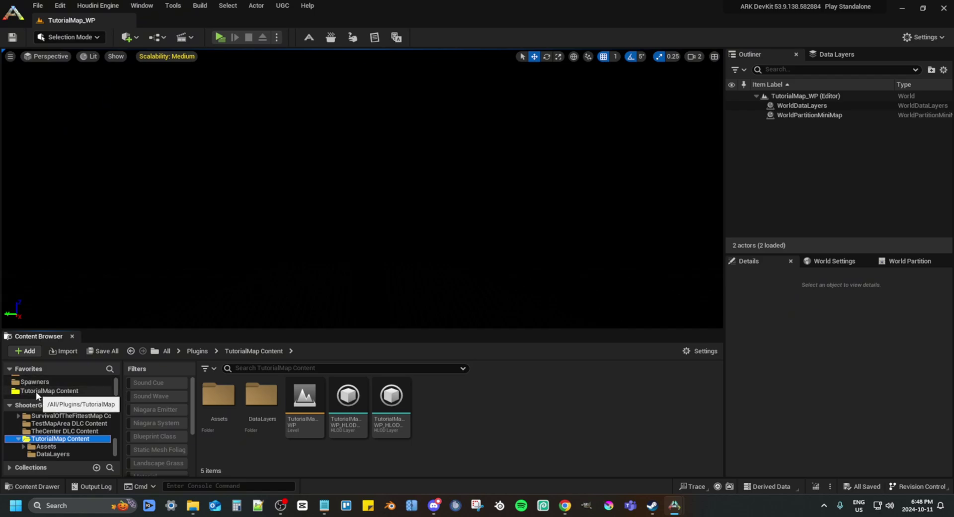
pyautogui.click(44, 392)
pyautogui.scroll(3, 52, 385)
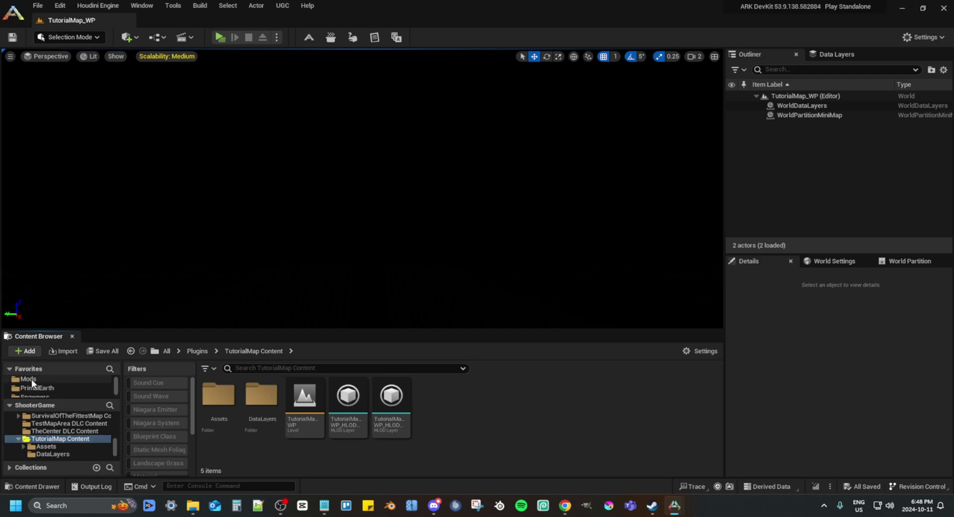
# - Open the DataLayers folder of TheIslandSubMaps inside the main Content folder's Maps folder
pyautogui.click(55, 379)
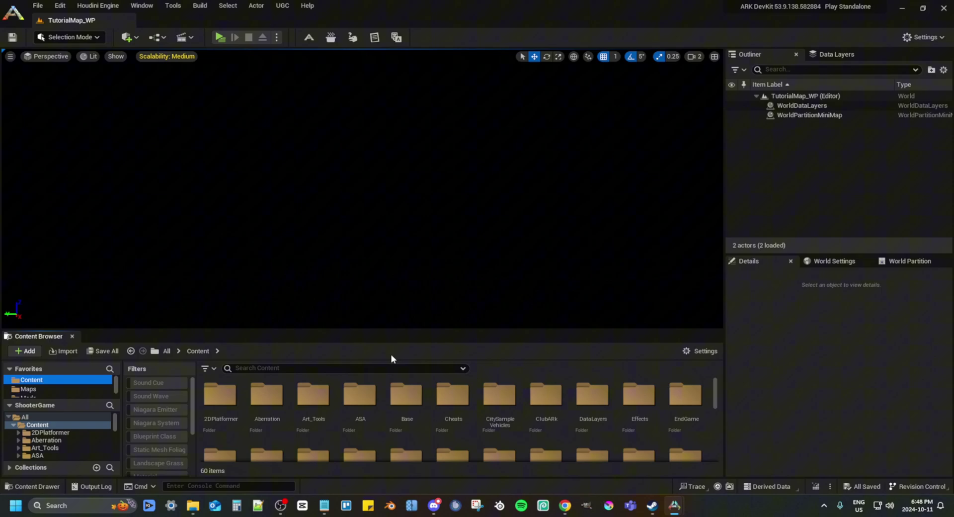
pyautogui.scroll(-2, 507, 392)
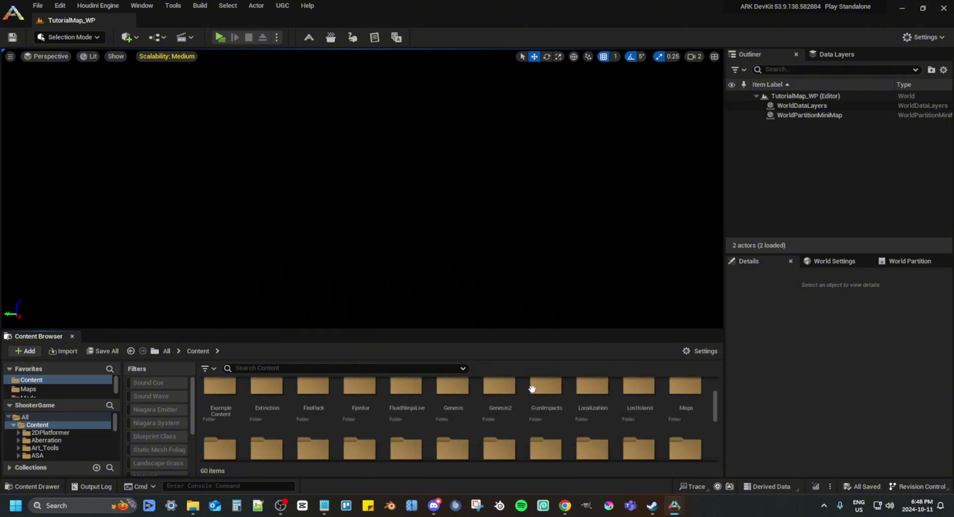
pyautogui.scroll(3, 452, 408)
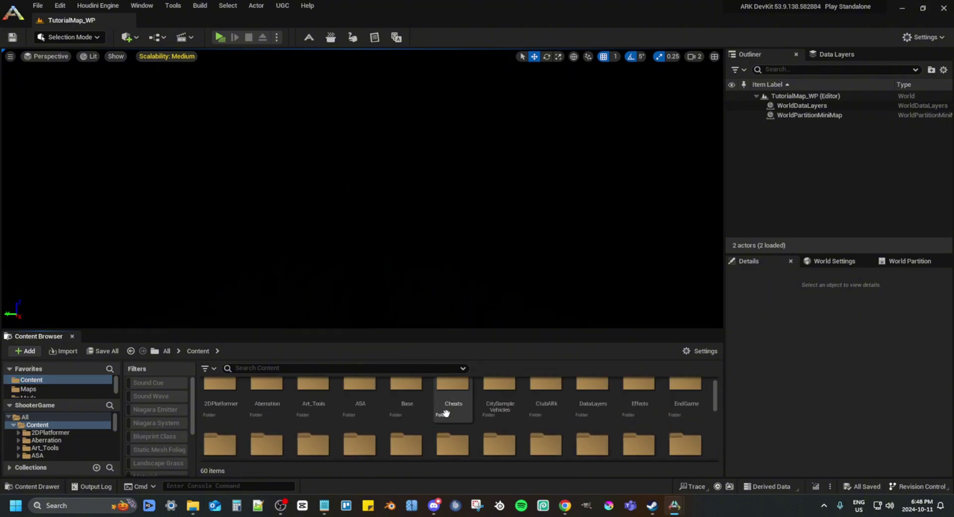
pyautogui.scroll(-3, 354, 414)
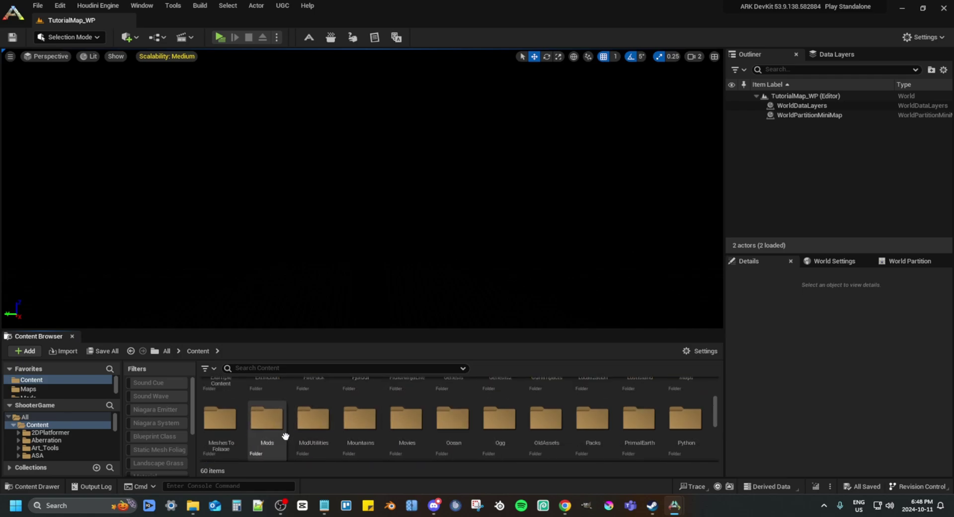
pyautogui.scroll(2, 572, 417)
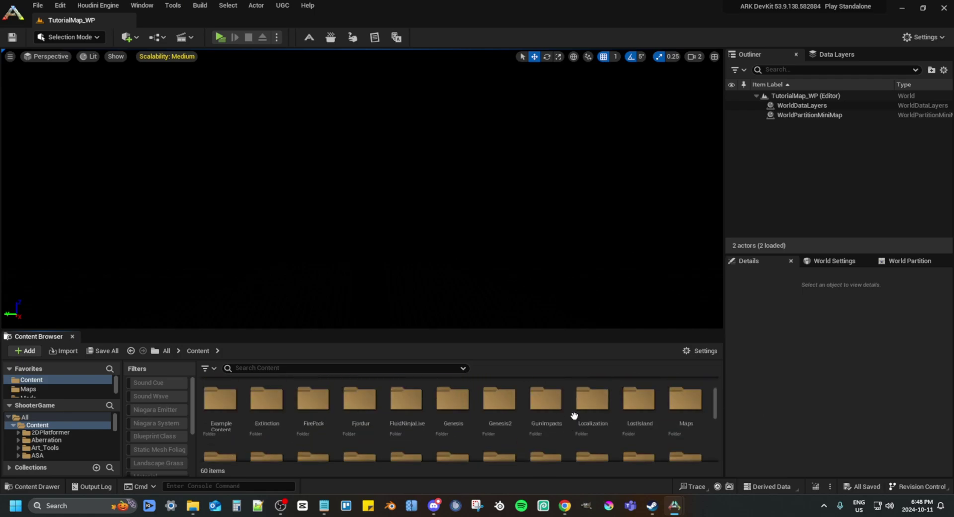
pyautogui.doubleClick(686, 399)
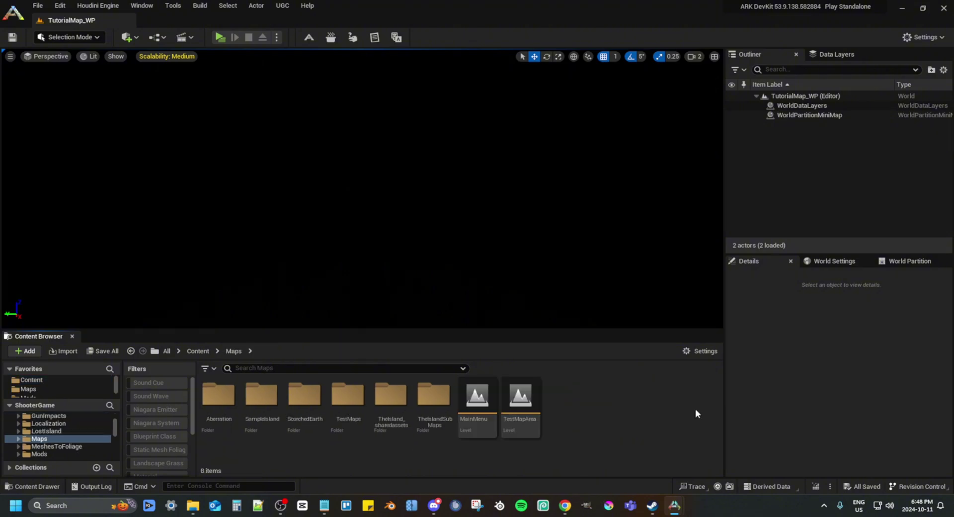
pyautogui.doubleClick(426, 392)
pyautogui.doubleClick(217, 397)
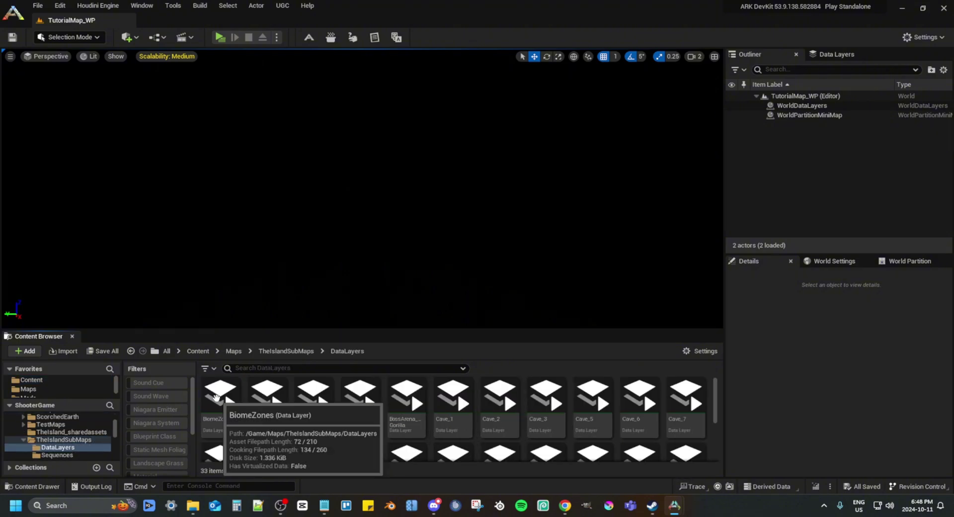
# - Select the BiomeZones, DinoSpawns, EditorTools and Landscape data layers together in The Island's DataLayers folder
pyautogui.click(216, 397)
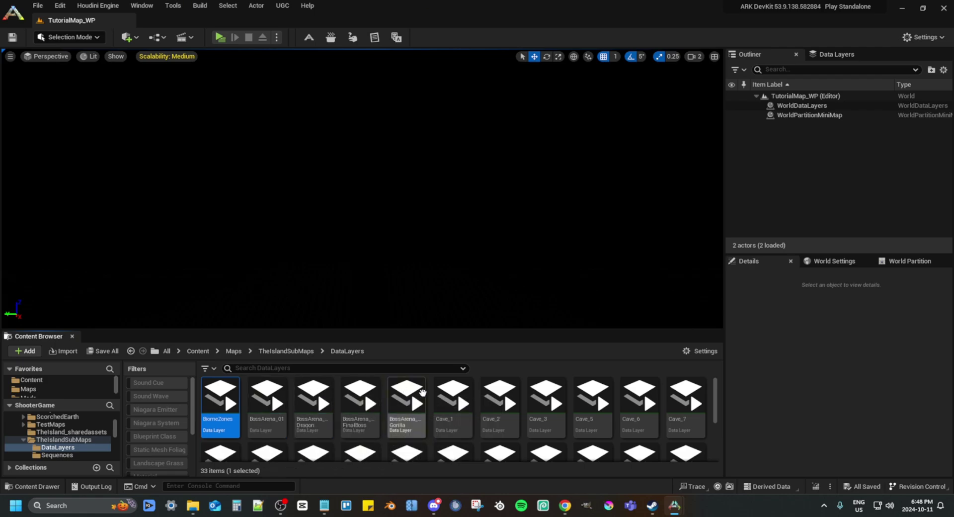
pyautogui.scroll(-3, 250, 418)
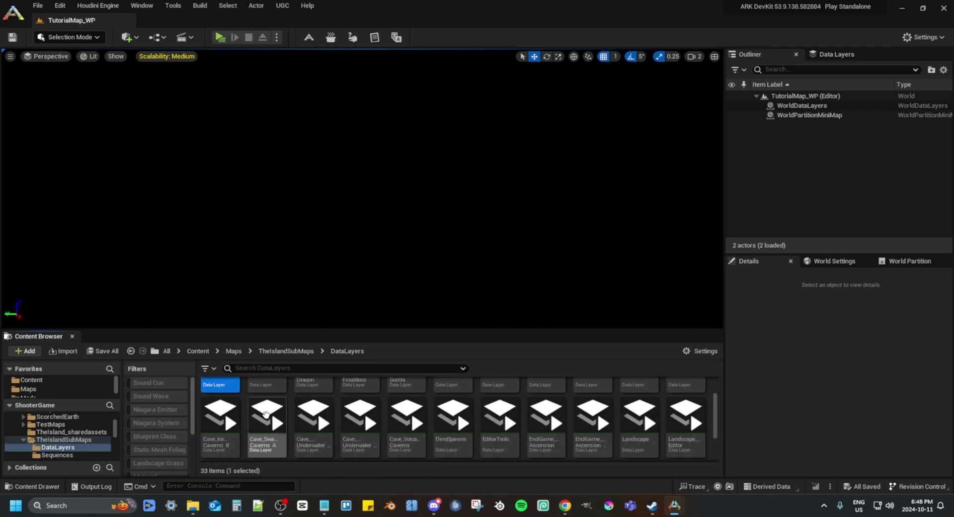
pyautogui.keyDown('ctrl'); pyautogui.click(452, 405); pyautogui.keyUp('ctrl')
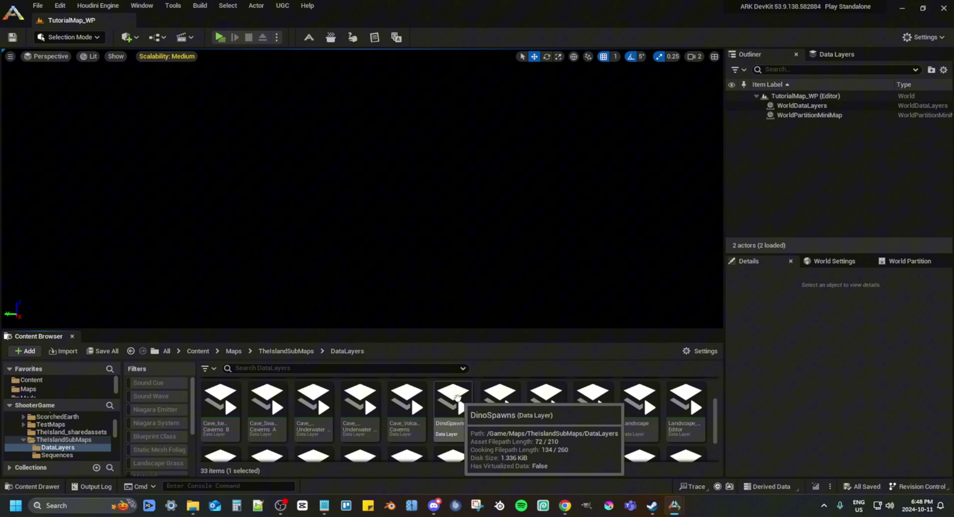
pyautogui.keyDown('ctrl'); pyautogui.click(504, 396); pyautogui.keyUp('ctrl')
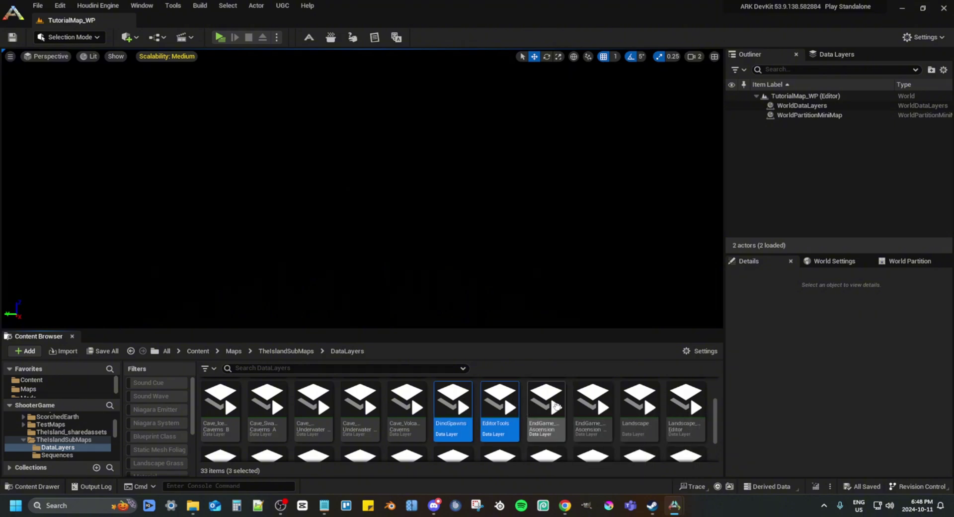
pyautogui.keyDown('ctrl'); pyautogui.click(656, 403); pyautogui.keyUp('ctrl')
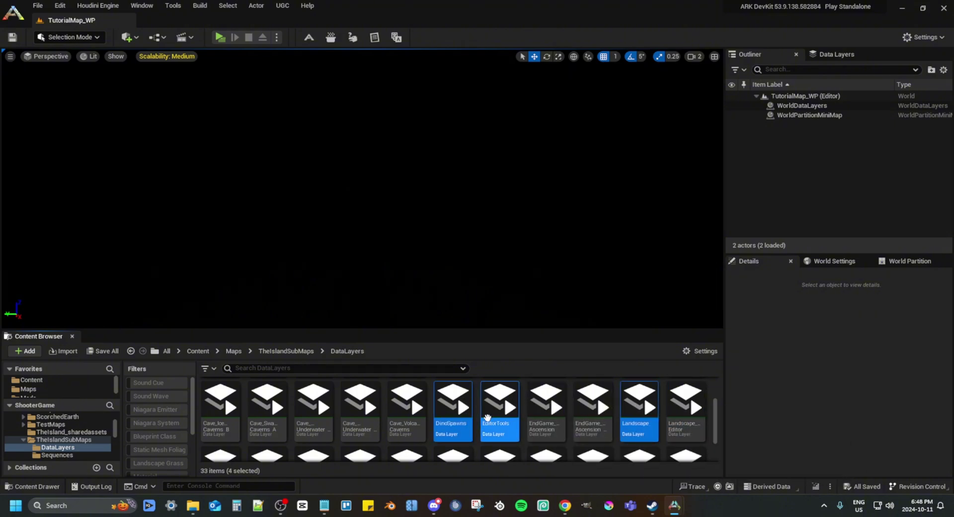
# - Extend the data layer selection with MainMap_Far, MainMap_Near, MainMap_SFX, MainMap_VFX, Ocean, Overworld Global, PCG, Persistent and SupplyCrates
pyautogui.scroll(-2, 377, 410)
pyautogui.keyDown('ctrl'); pyautogui.click(220, 417); pyautogui.keyUp('ctrl')
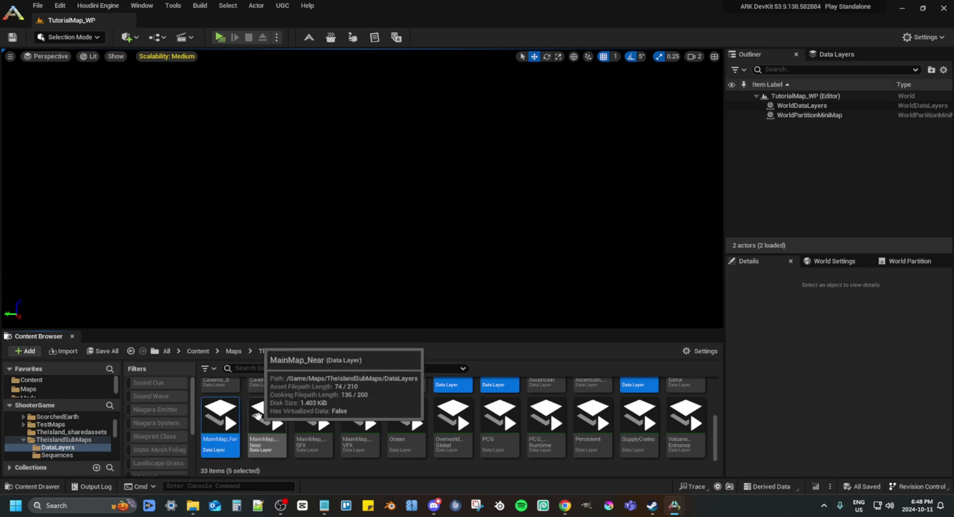
pyautogui.keyDown('ctrl'); pyautogui.click(264, 414); pyautogui.keyUp('ctrl')
pyautogui.keyDown('ctrl'); pyautogui.click(311, 415); pyautogui.keyUp('ctrl')
pyautogui.keyDown('ctrl'); pyautogui.click(358, 415); pyautogui.keyUp('ctrl')
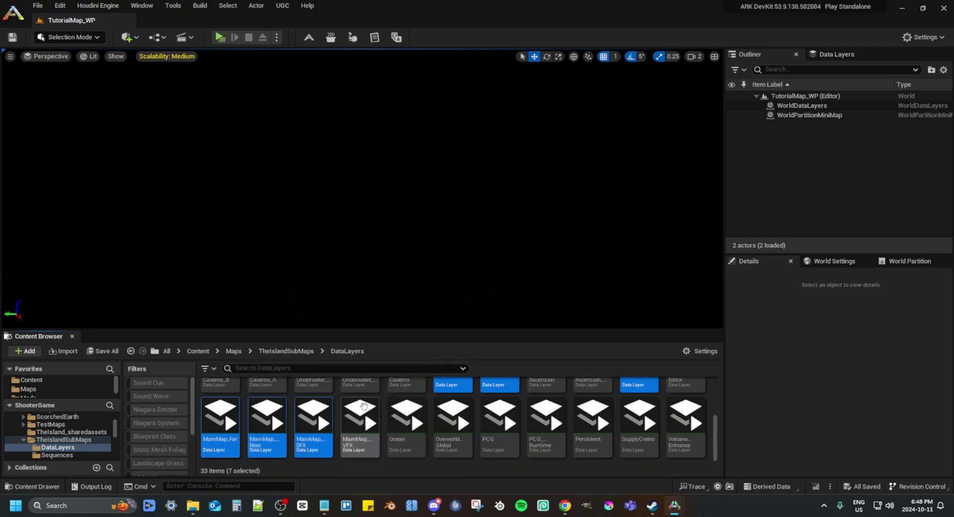
pyautogui.keyDown('ctrl'); pyautogui.click(422, 412); pyautogui.keyUp('ctrl')
pyautogui.keyDown('ctrl'); pyautogui.click(453, 417); pyautogui.keyUp('ctrl')
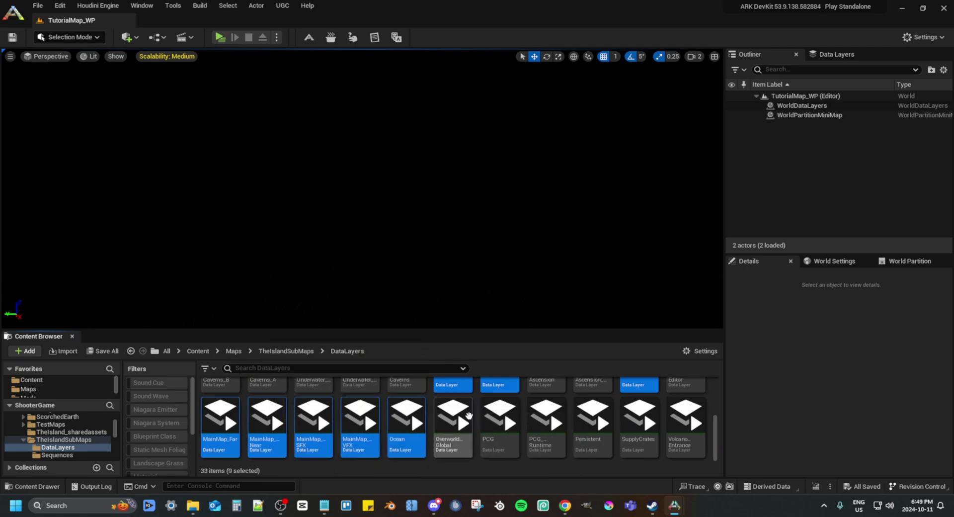
pyautogui.keyDown('ctrl'); pyautogui.click(495, 417); pyautogui.keyUp('ctrl')
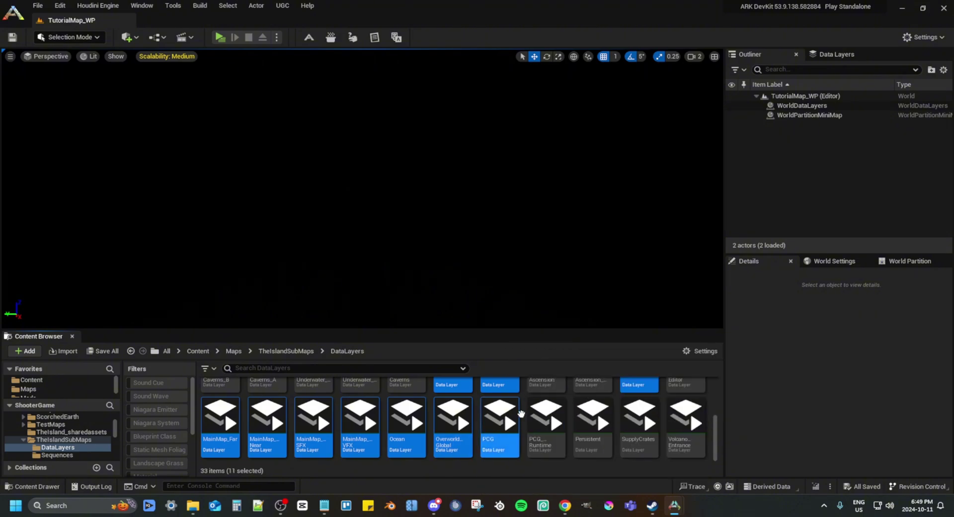
pyautogui.keyDown('ctrl'); pyautogui.click(584, 422); pyautogui.keyUp('ctrl')
pyautogui.keyDown('ctrl'); pyautogui.click(640, 417); pyautogui.keyUp('ctrl')
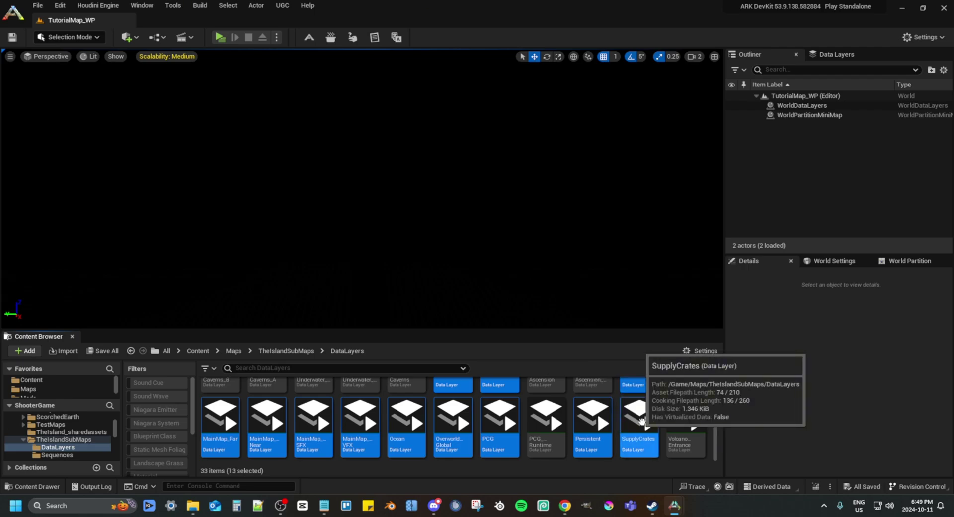
pyautogui.scroll(1, 636, 437)
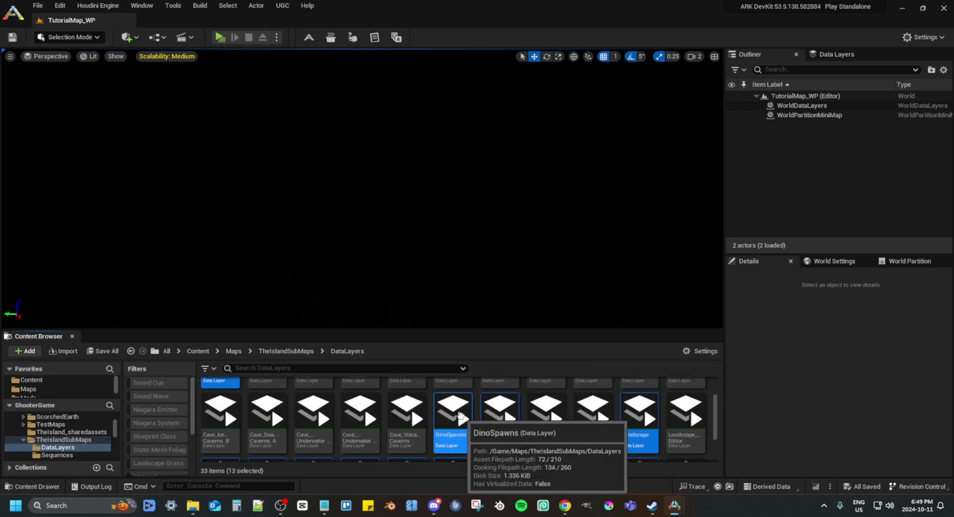
pyautogui.scroll(-1, 635, 444)
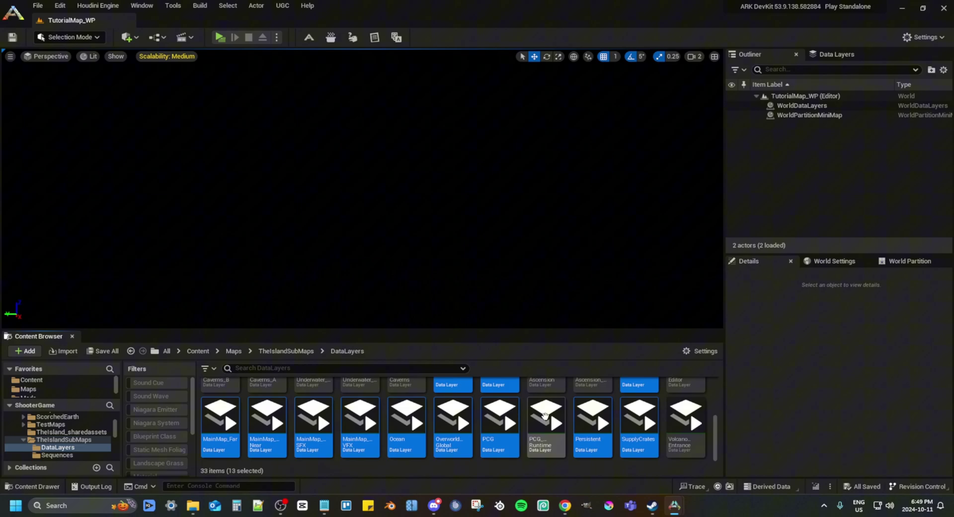
pyautogui.scroll(1, 545, 415)
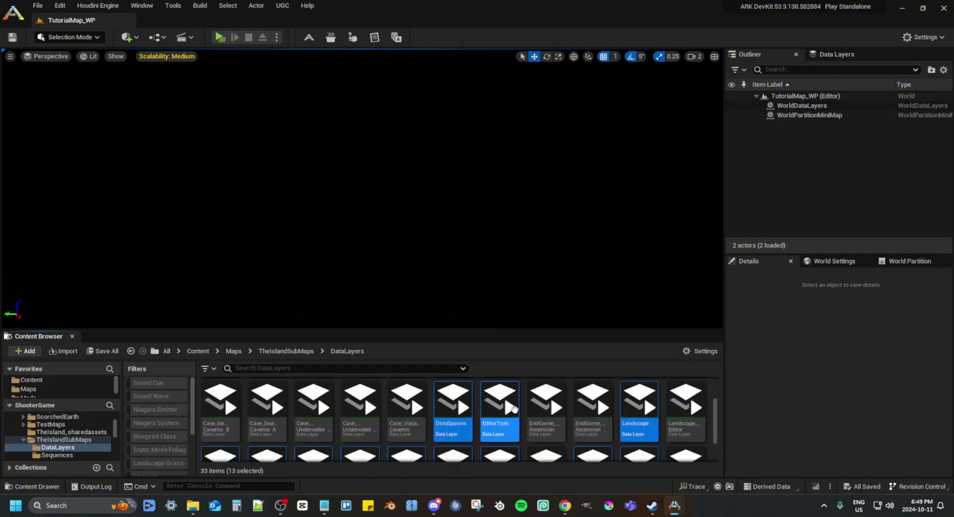
pyautogui.scroll(-1, 641, 418)
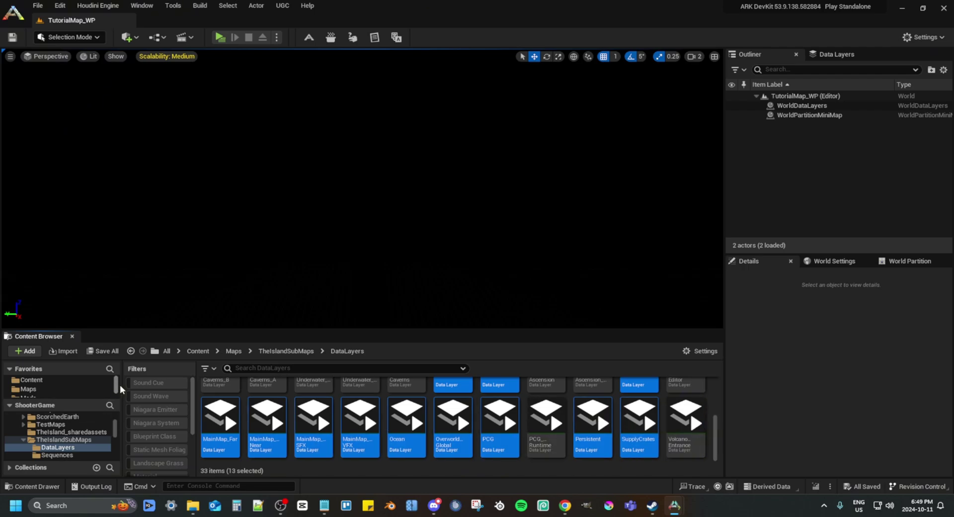
# - Copy the selected data layers into the DataLayers folder of TutorialMap Content and open that folder
pyautogui.moveTo(116, 432); pyautogui.dragTo(115, 464)
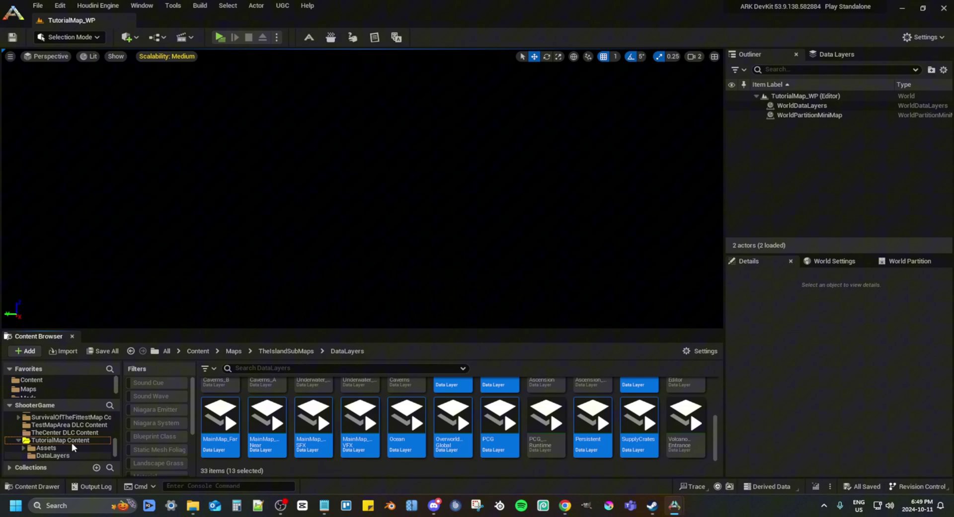
pyautogui.scroll(1, 48, 441)
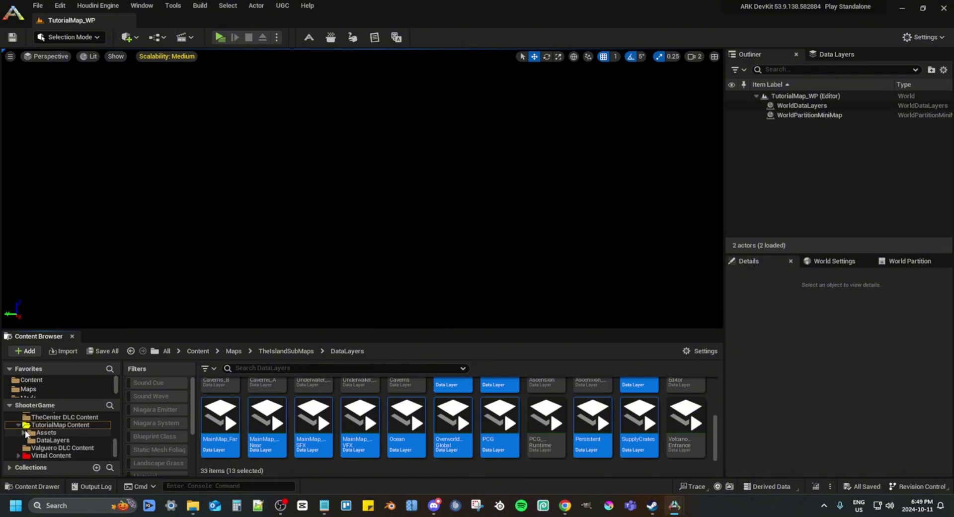
pyautogui.moveTo(230, 413); pyautogui.dragTo(40, 441)
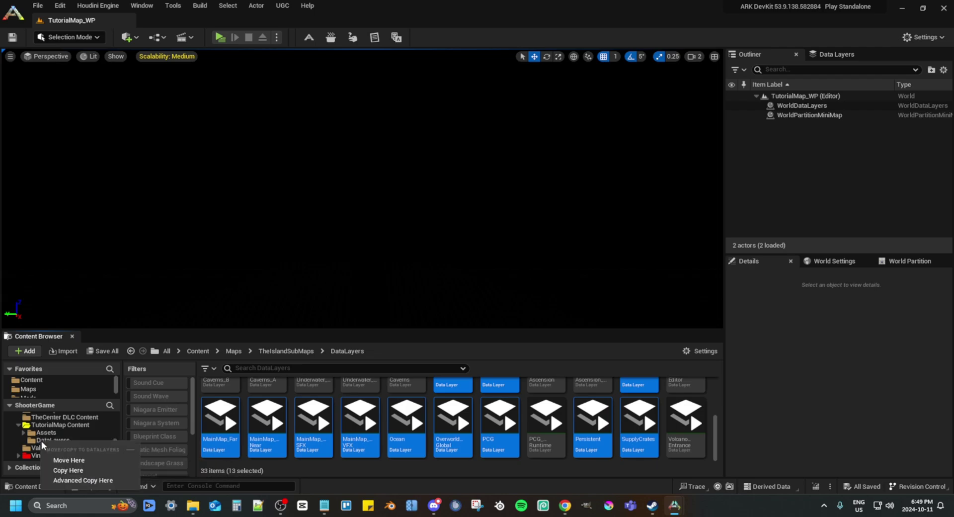
pyautogui.click(68, 469)
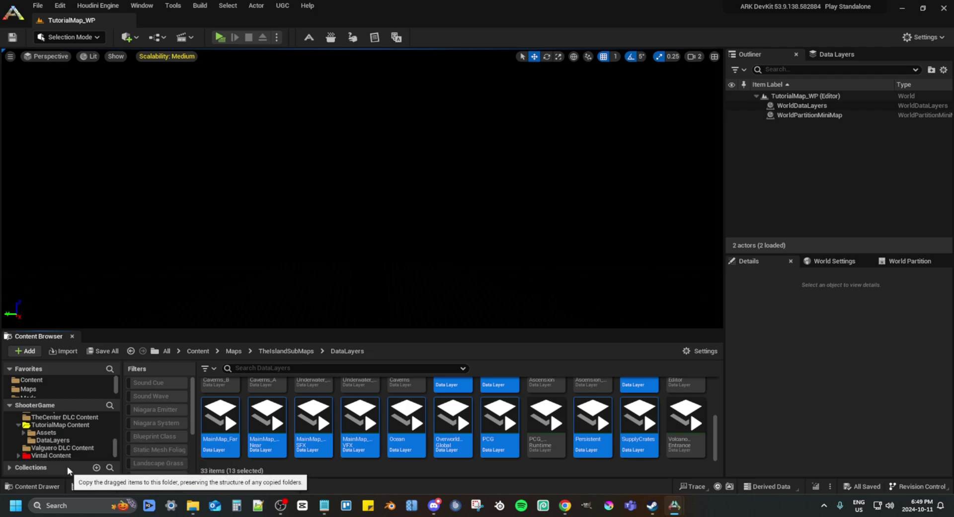
pyautogui.click(53, 440)
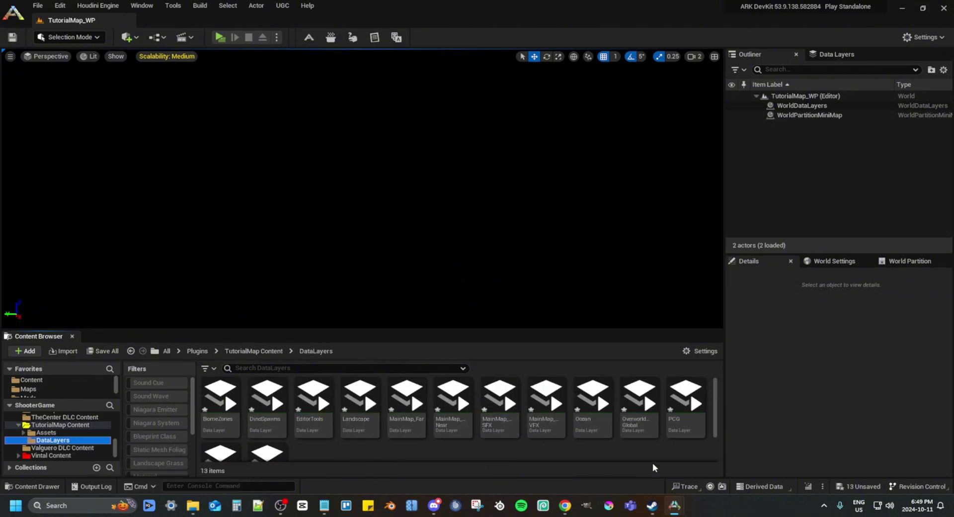
# - Save all unsaved content and add every data layer asset from TutorialMap's DataLayers folder to the world's data layers
pyautogui.click(862, 487)
pyautogui.click(555, 358)
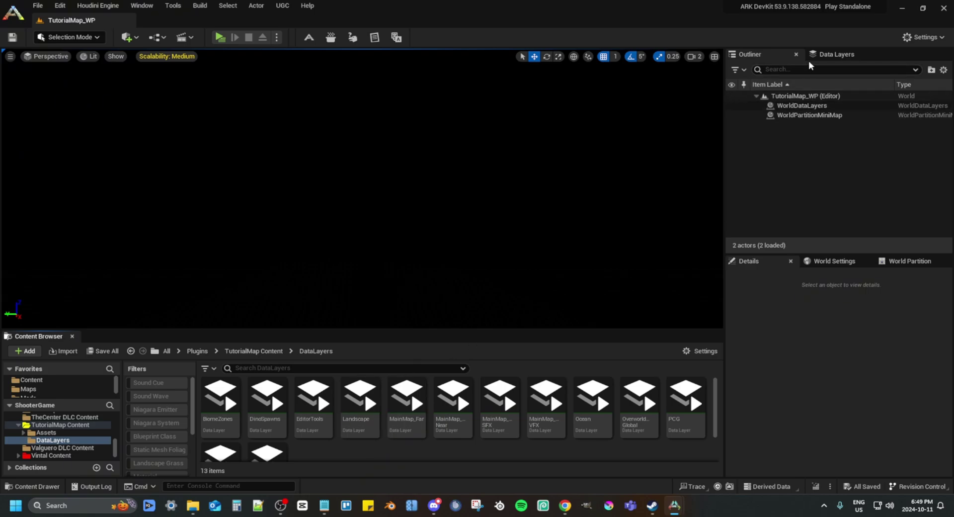
pyautogui.click(837, 55)
pyautogui.click(220, 405)
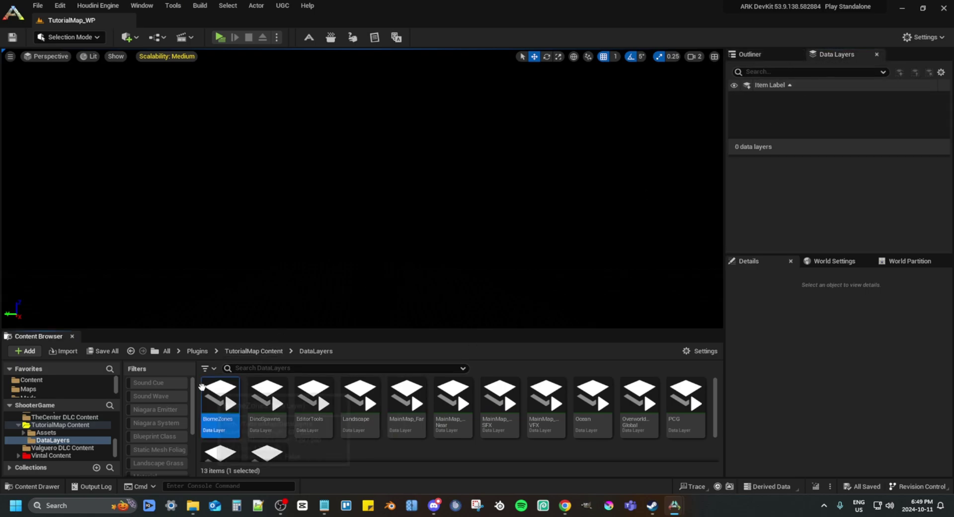
pyautogui.keyDown('shift'); pyautogui.click(268, 453); pyautogui.keyUp('shift')
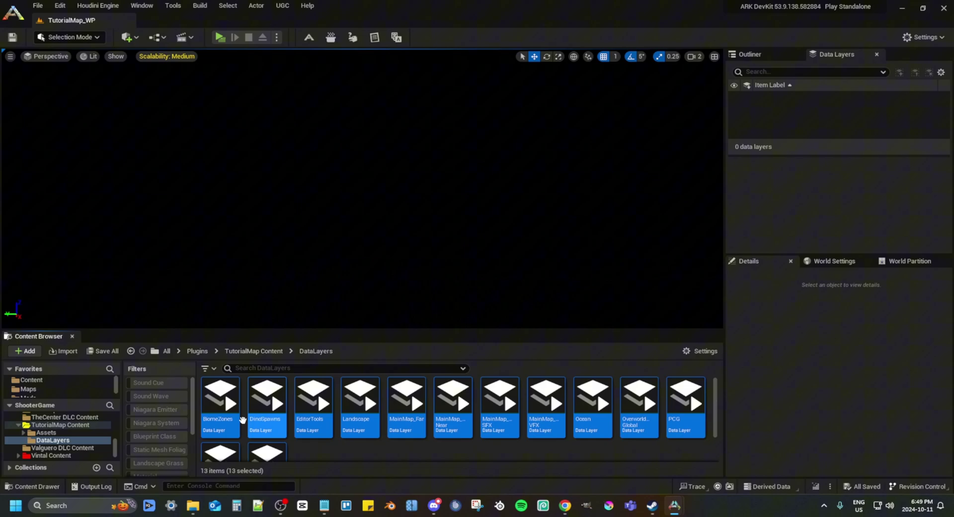
pyautogui.moveTo(220, 405); pyautogui.dragTo(835, 118)
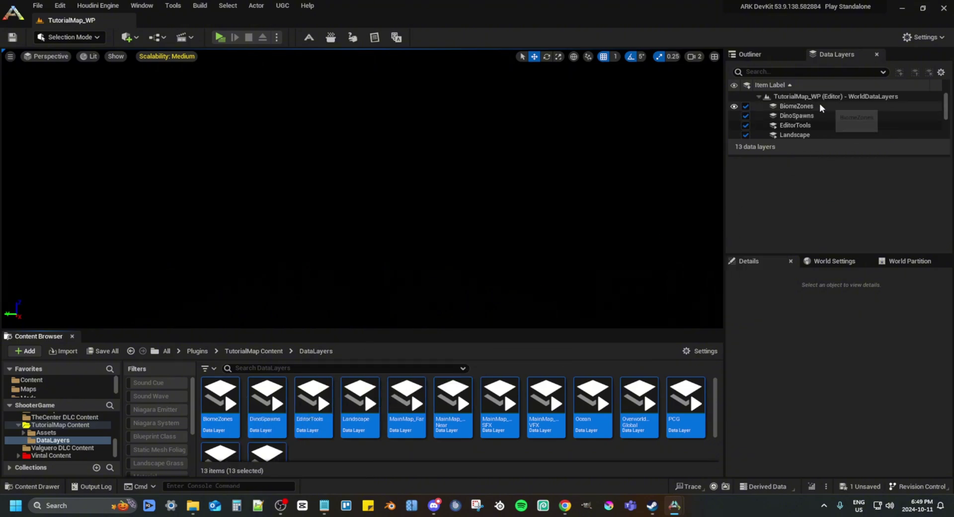
# - Nest the BiomeZones, DinoSpawns and SupplyCrates data layers under the Persistent data layer
pyautogui.moveTo(799, 110)
pyautogui.mouseDown()
pyautogui.moveTo(812, 121)
pyautogui.moveTo(796, 124)
pyautogui.moveTo(798, 107)
pyautogui.moveTo(817, 115)
pyautogui.moveTo(808, 119)
pyautogui.mouseUp()
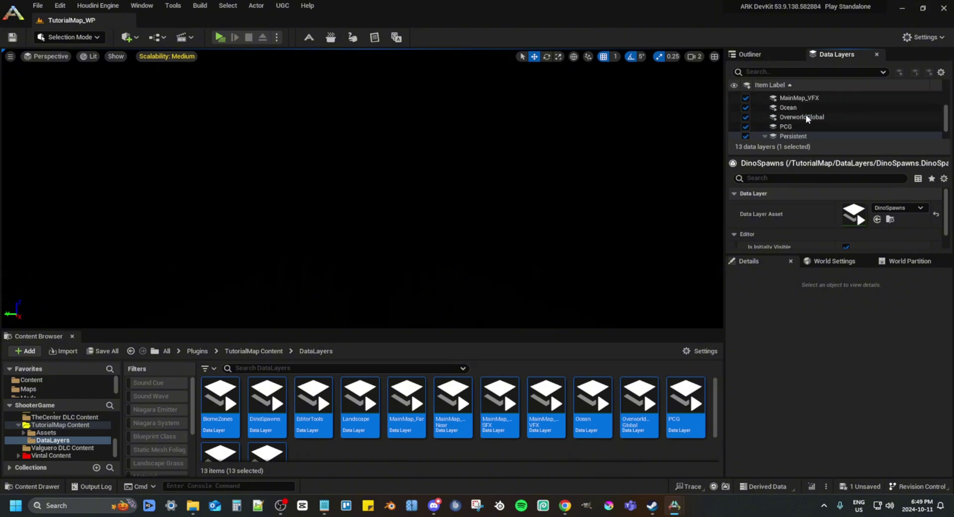
pyautogui.scroll(3, 811, 115)
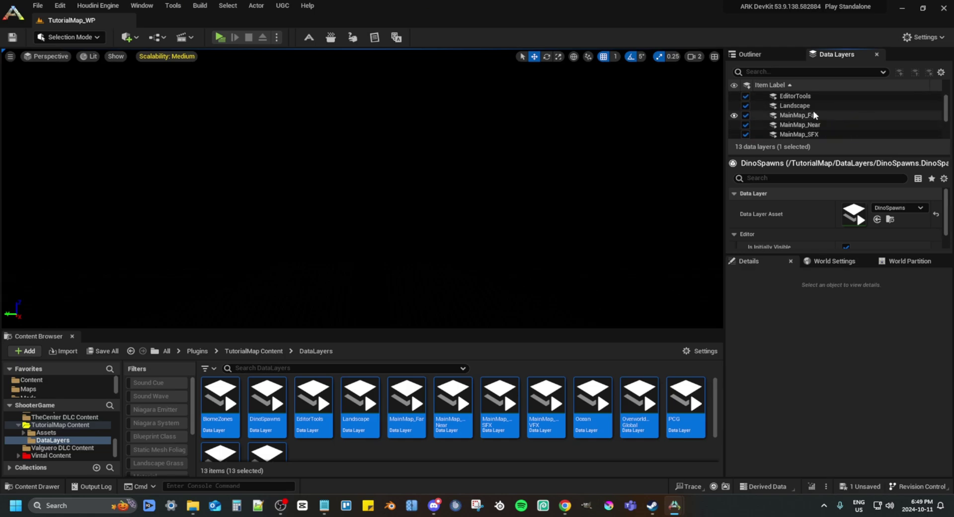
pyautogui.scroll(-5, 813, 110)
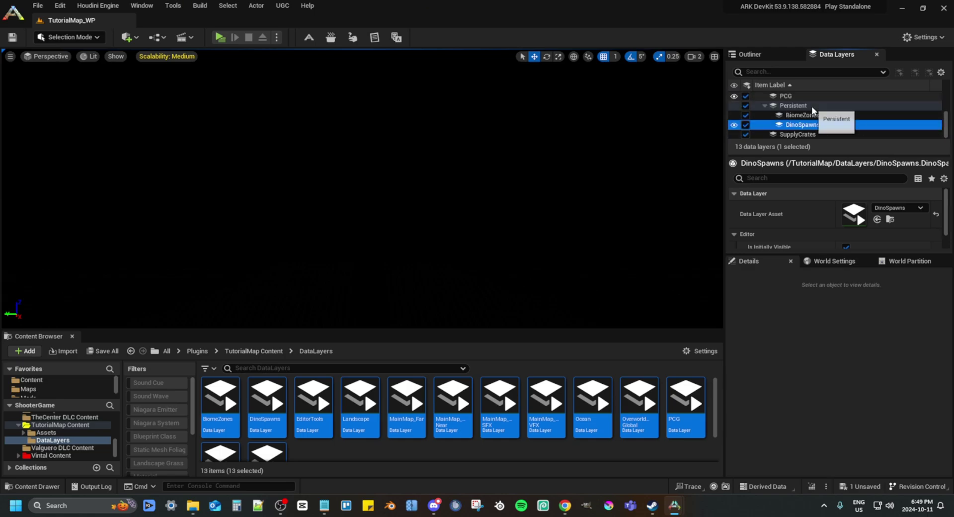
pyautogui.moveTo(797, 134); pyautogui.dragTo(793, 107)
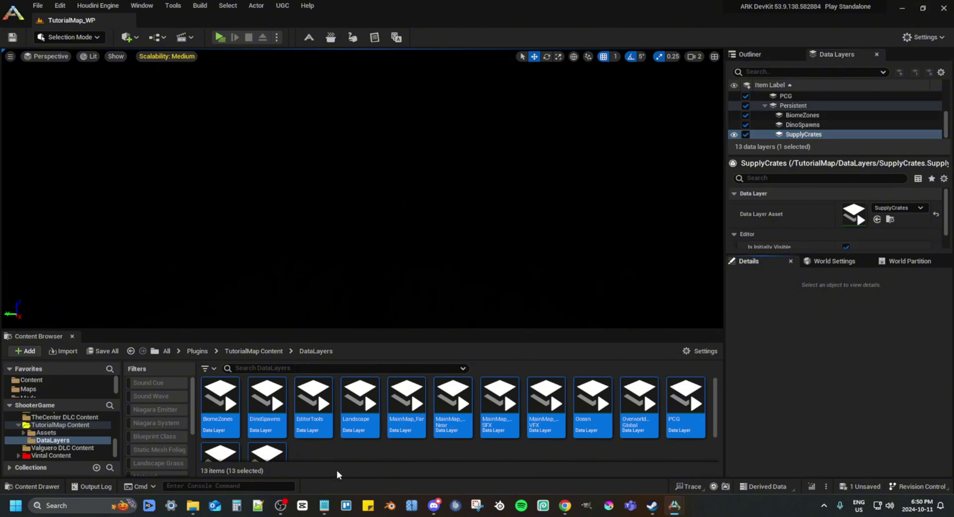
pyautogui.click(433, 505)
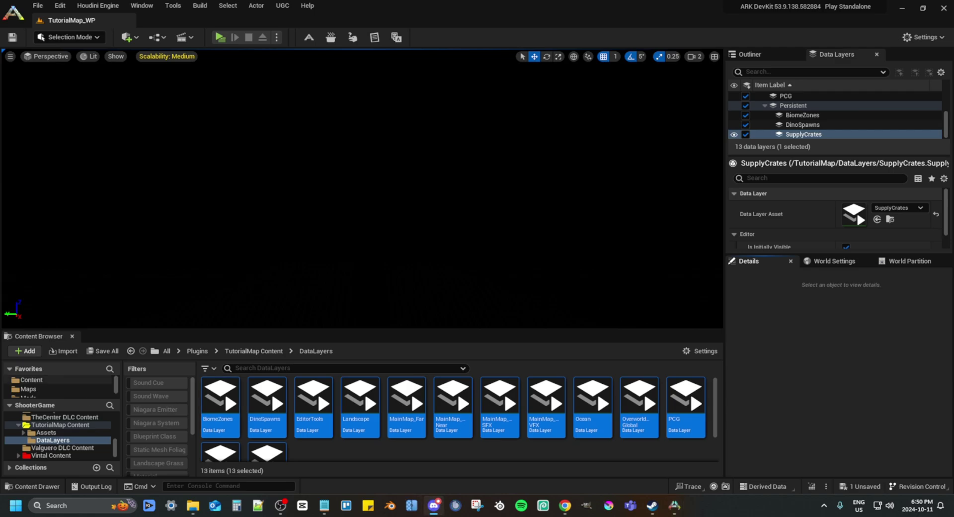
# - Turn off Is Initially Visible and Is Initially Loaded for the EditorTools data layer
pyautogui.click(796, 106)
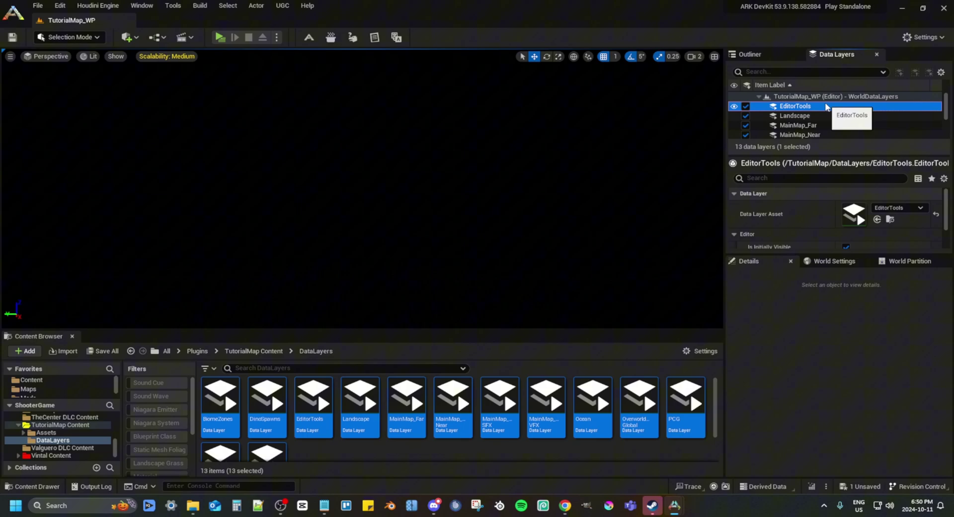
pyautogui.moveTo(803, 254); pyautogui.dragTo(802, 290)
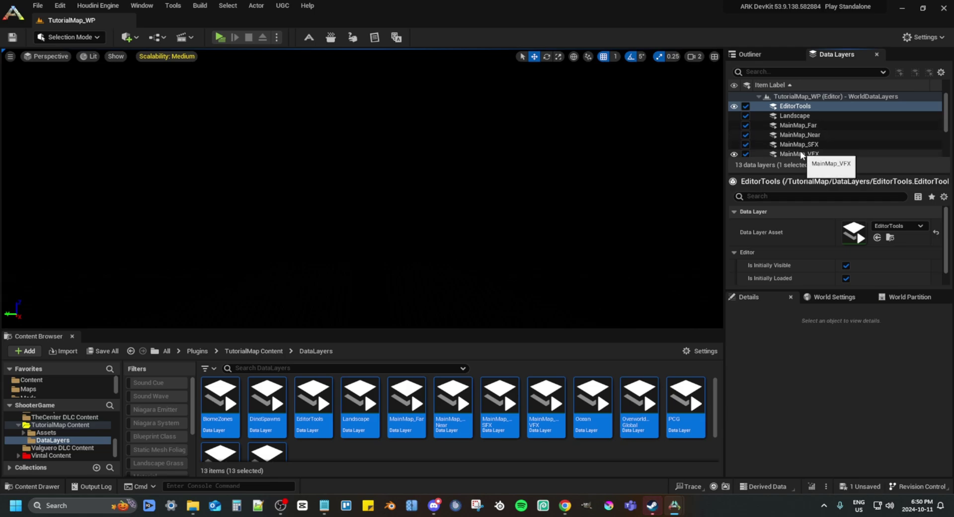
pyautogui.click(846, 266)
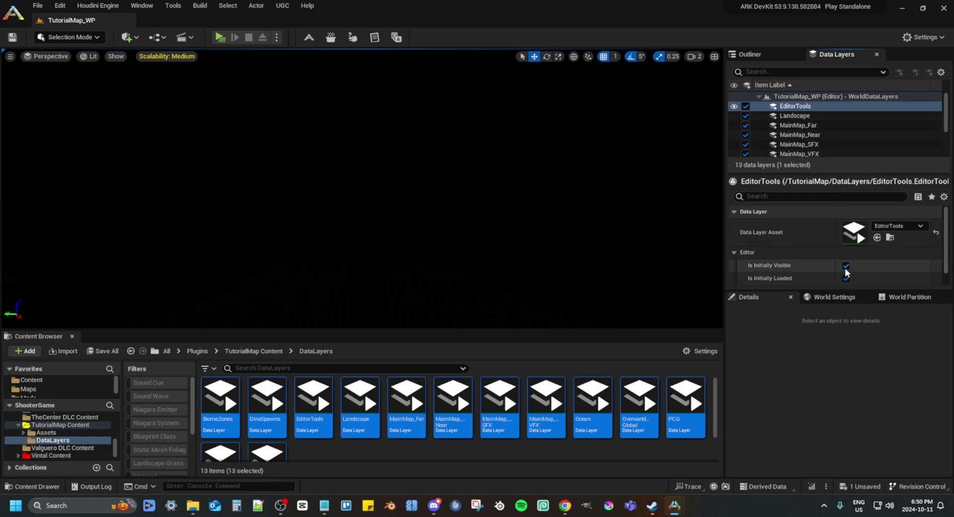
pyautogui.click(847, 280)
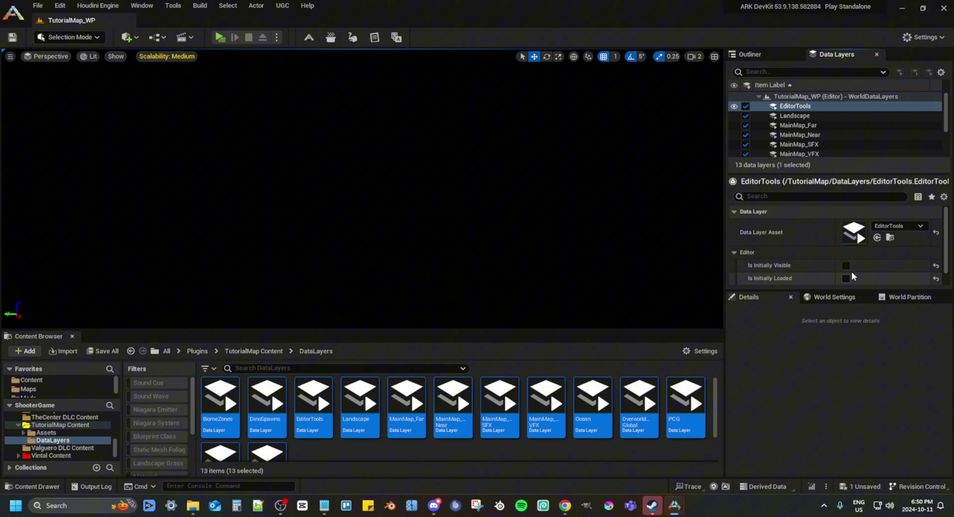
# - Turn off initial visibility and initial loading for the MainMap_Far and MainMap_Near data layers
pyautogui.click(806, 119)
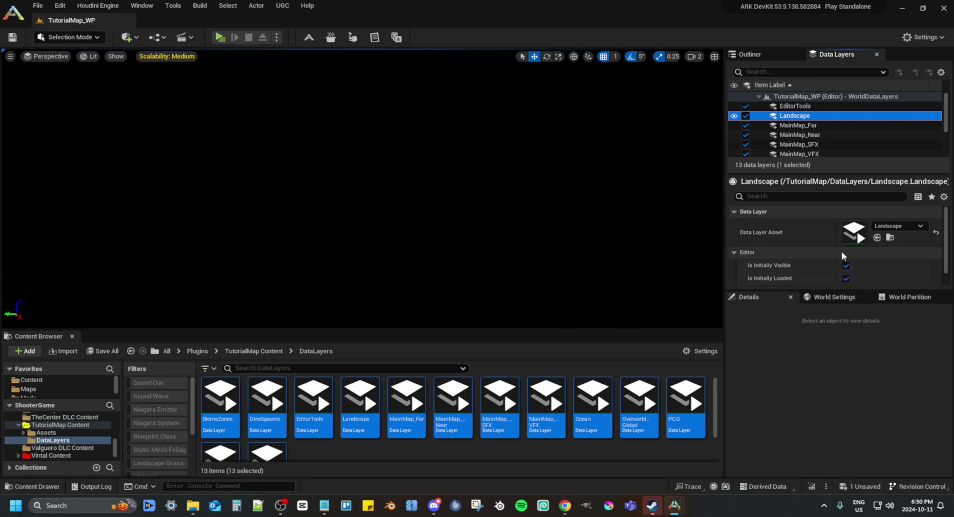
pyautogui.click(795, 126)
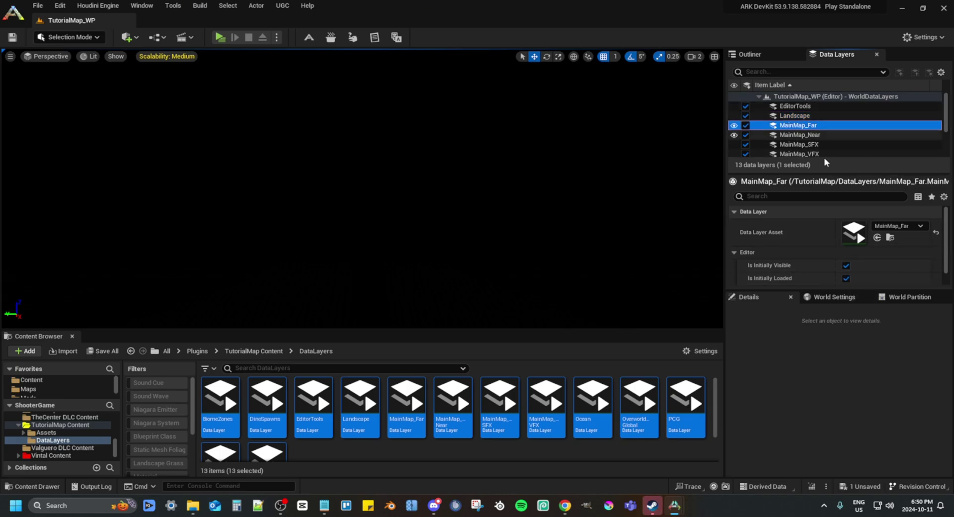
pyautogui.click(848, 264)
pyautogui.click(848, 276)
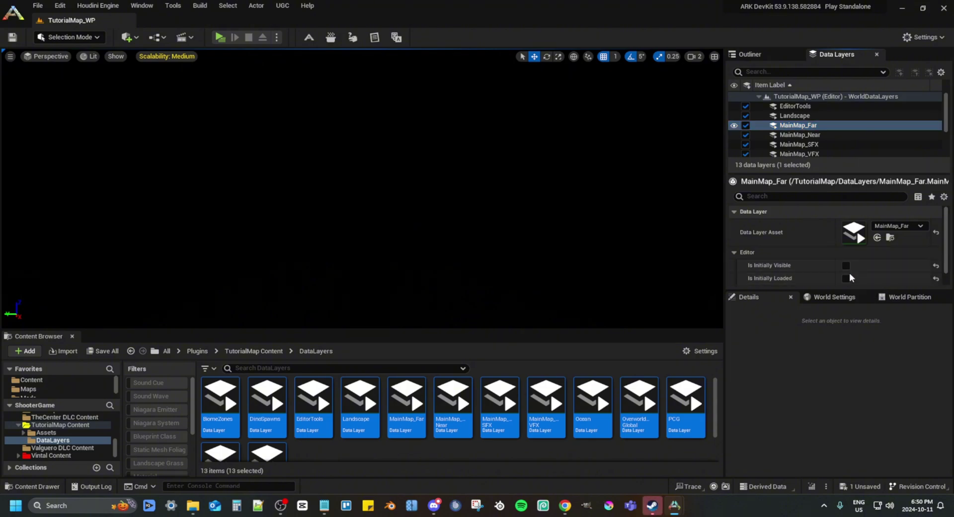
pyautogui.click(801, 135)
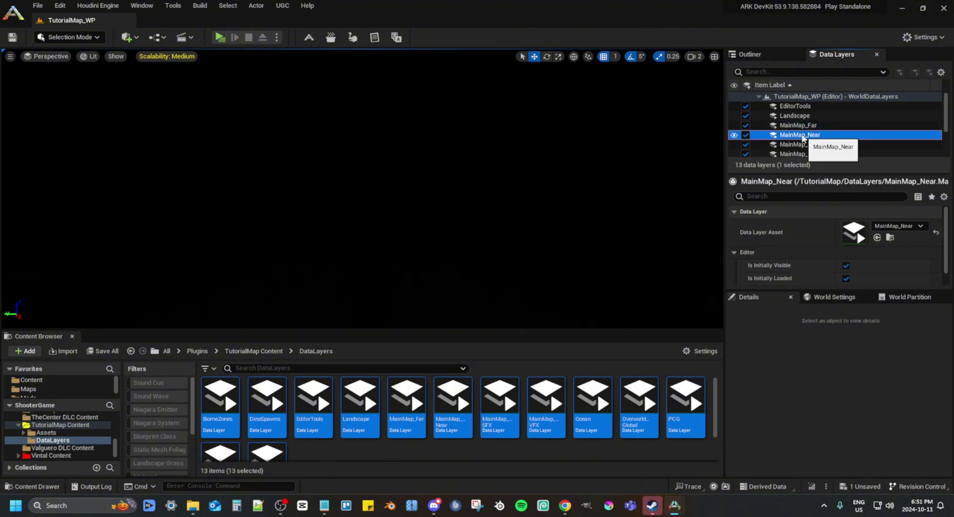
pyautogui.click(847, 267)
pyautogui.click(847, 277)
# - Disable Is Initially Visible and Is Initially Loaded on the MainMap_SFX and MainMap_VFX data layers
pyautogui.scroll(-1, 821, 129)
pyautogui.click(820, 129)
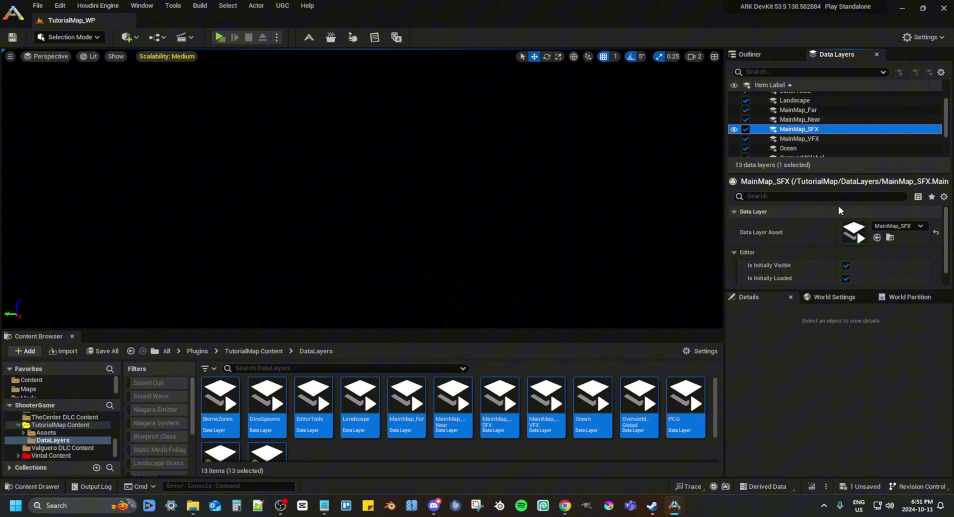
pyautogui.click(845, 266)
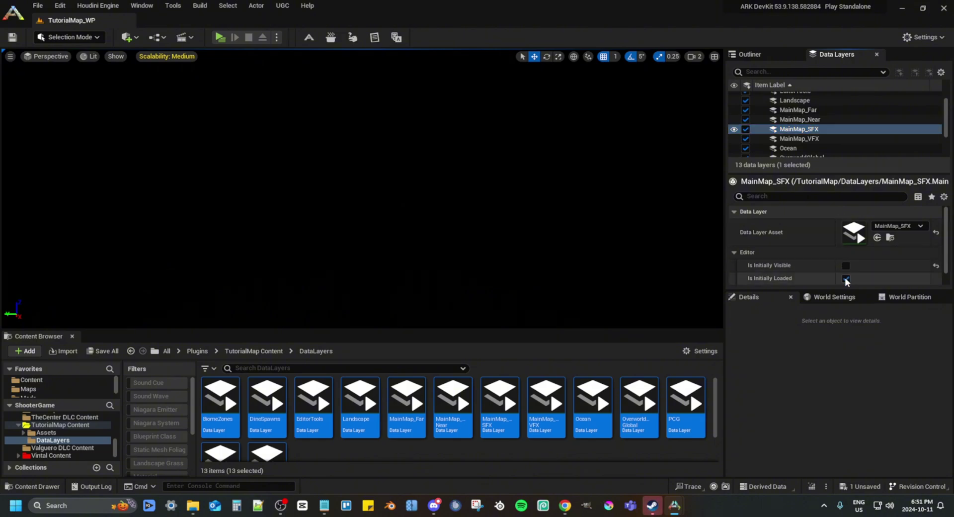
pyautogui.click(796, 139)
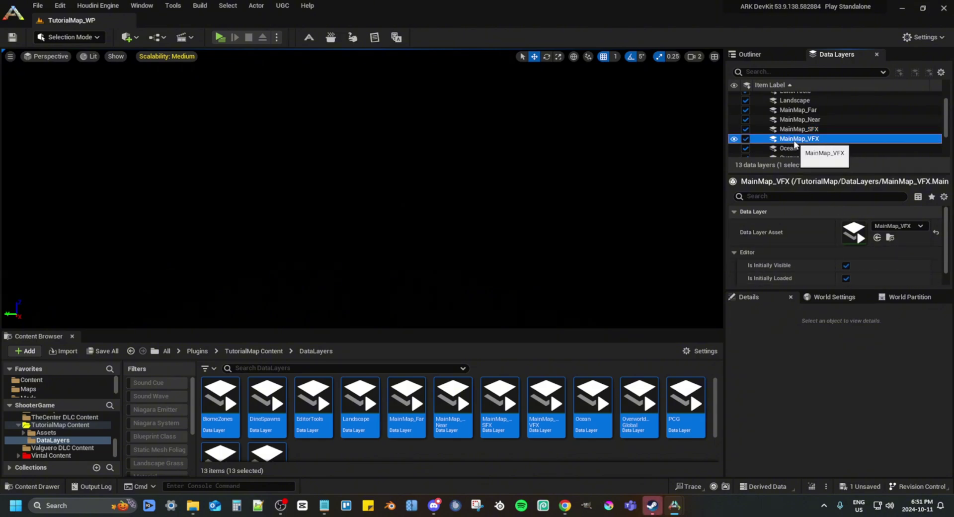
pyautogui.click(846, 266)
pyautogui.click(846, 278)
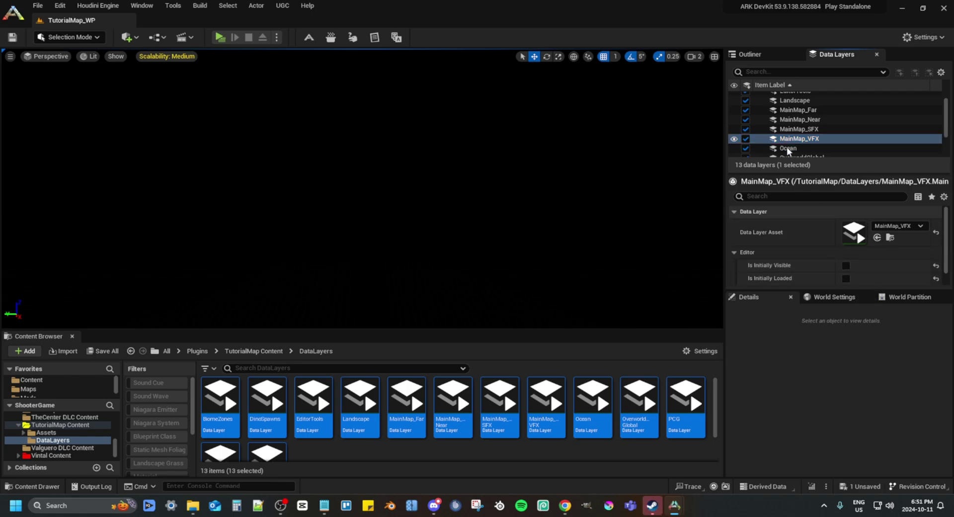
# - Turn off Is Initially Visible and Is Initially Loaded for the Ocean data layer
pyautogui.scroll(-2, 790, 139)
pyautogui.click(787, 119)
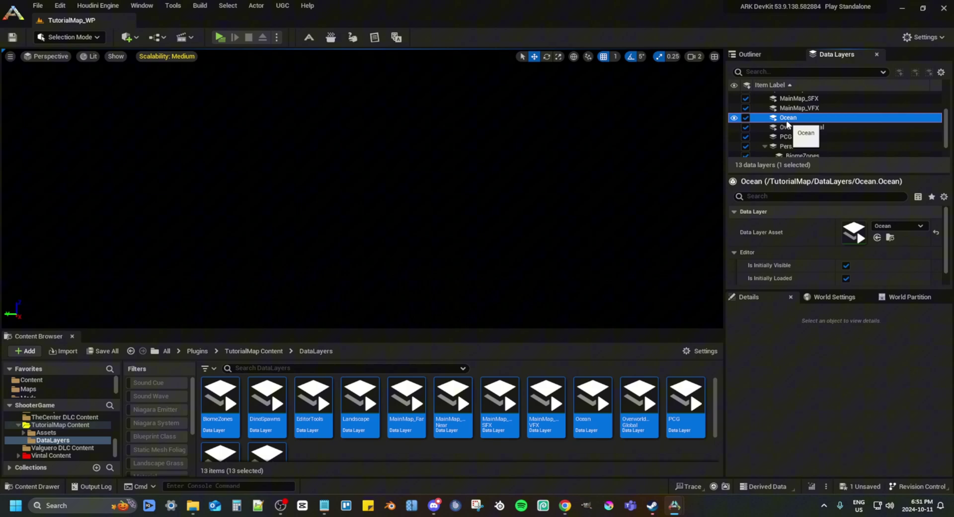
pyautogui.click(846, 266)
pyautogui.click(846, 279)
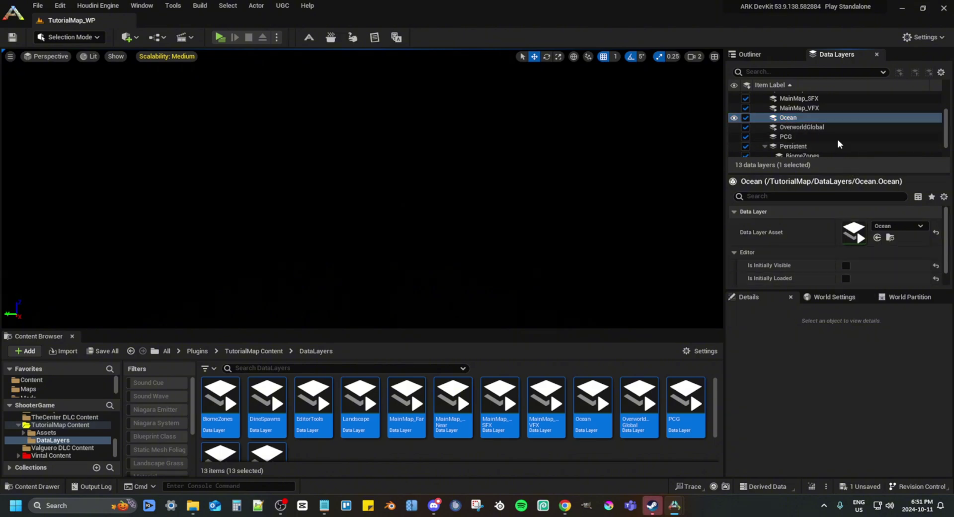
# - Review the OverworldGlobal and PCG data layers and turn off Is Initially Visible for the Persistent data layer
pyautogui.scroll(-2, 837, 140)
pyautogui.click(795, 105)
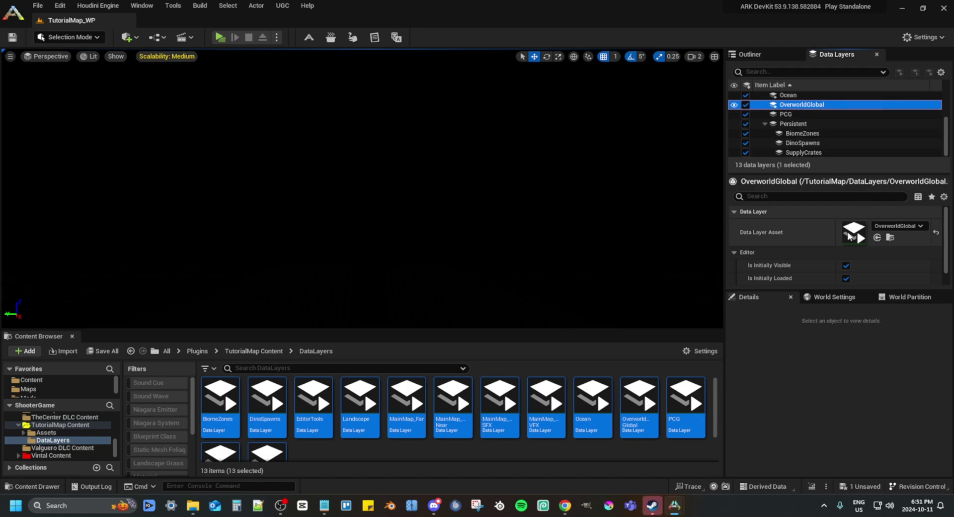
pyautogui.click(795, 115)
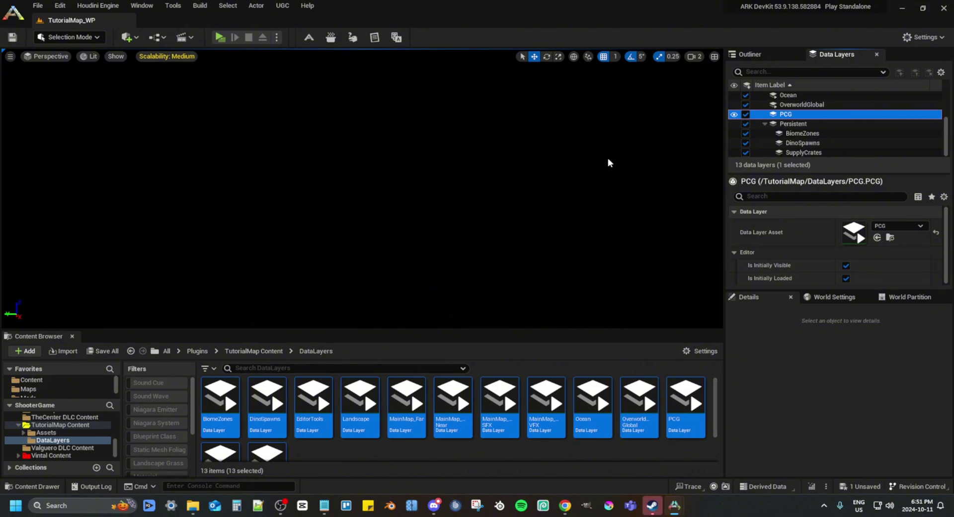
pyautogui.click(790, 123)
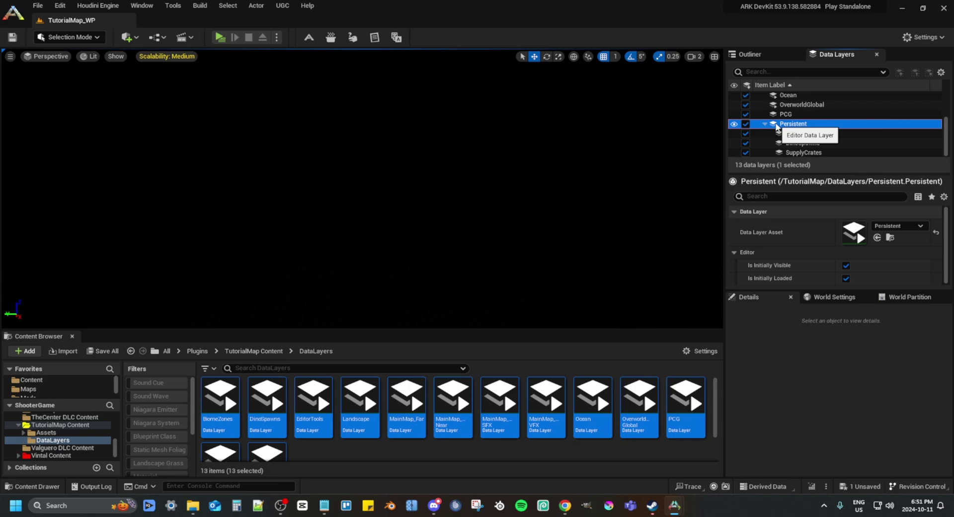
pyautogui.click(846, 265)
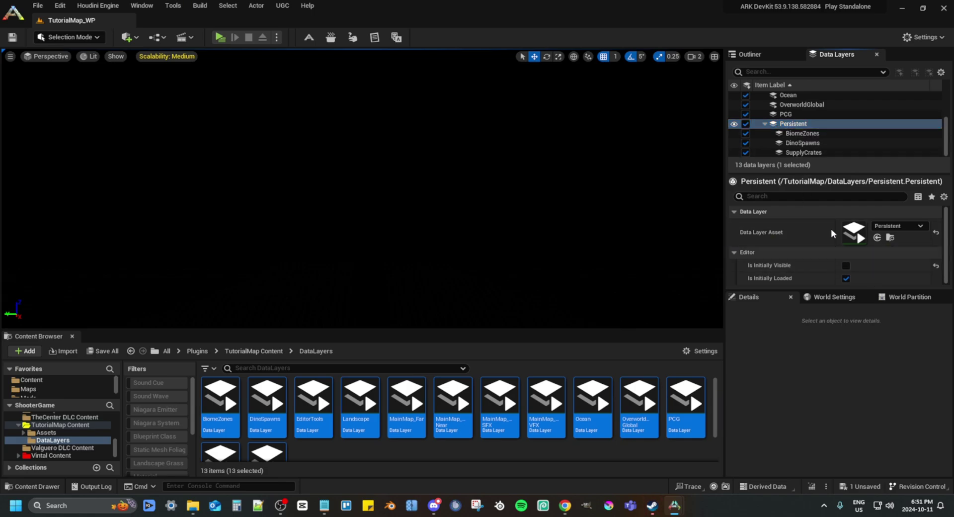
# - Turn off initial visibility and initial loading for BiomeZones, DinoSpawns and SupplyCrates under the Persistent data layer
pyautogui.click(784, 133)
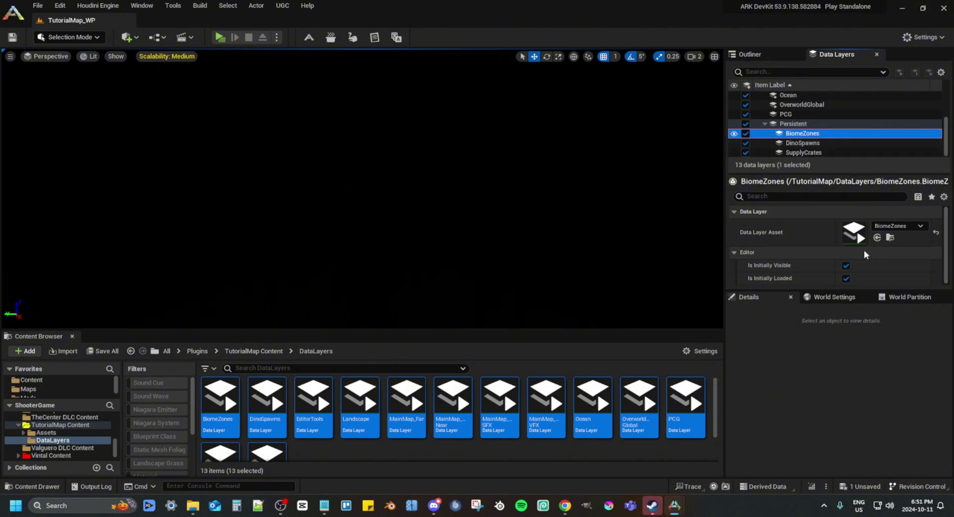
pyautogui.click(847, 266)
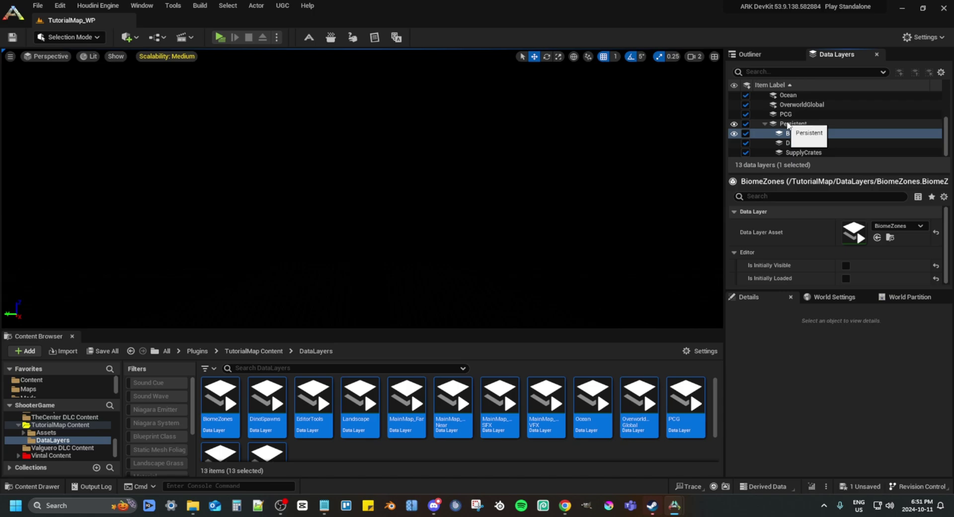
pyautogui.click(803, 142)
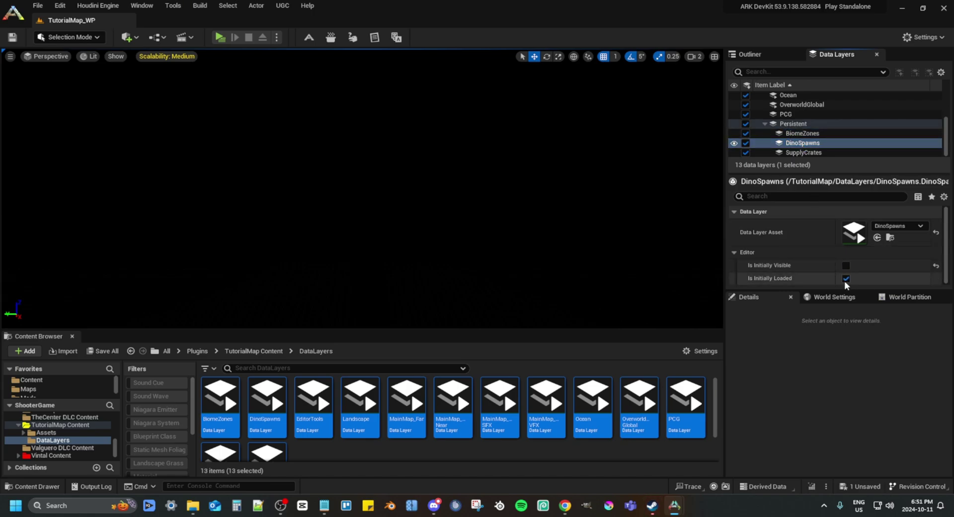
pyautogui.click(800, 152)
pyautogui.click(846, 266)
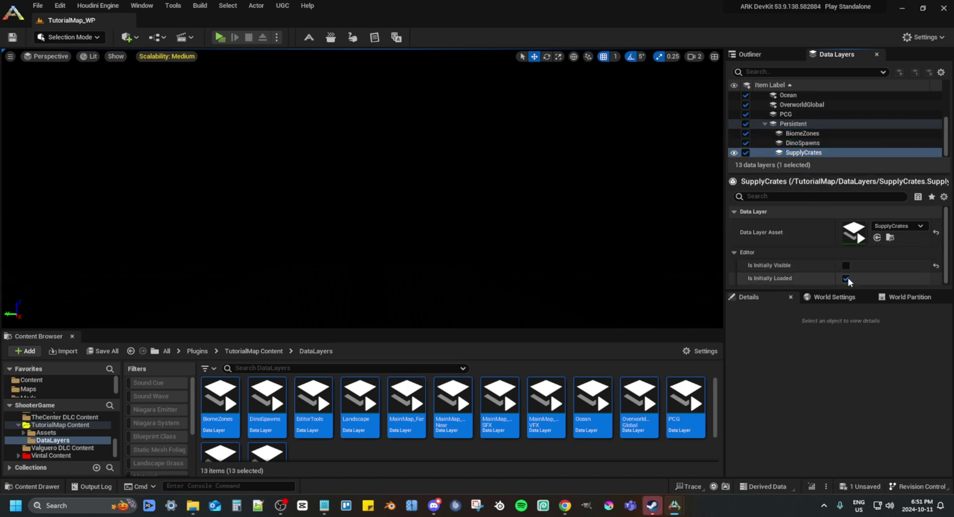
pyautogui.click(846, 278)
# - Save the modified WorldDataLayers actor and go back to the TutorialMap Content folder
pyautogui.scroll(4, 778, 113)
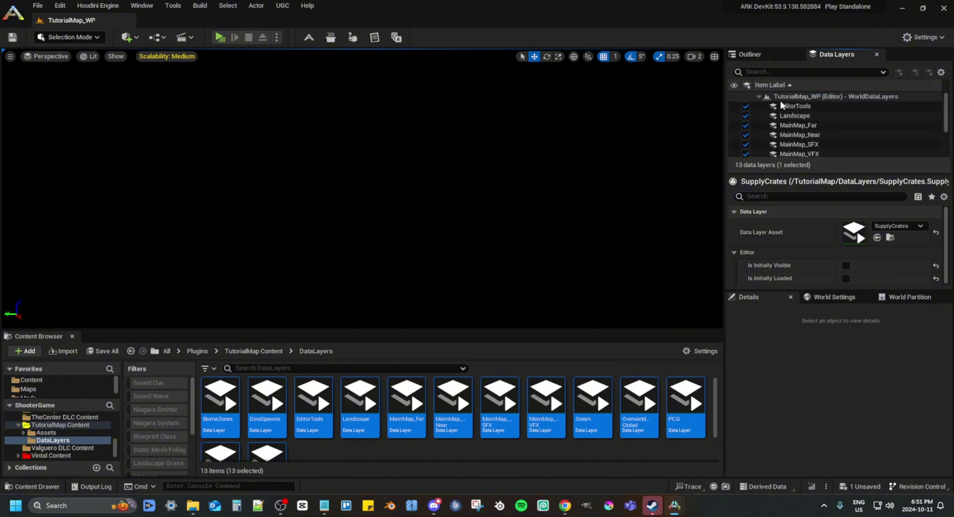
pyautogui.click(782, 96)
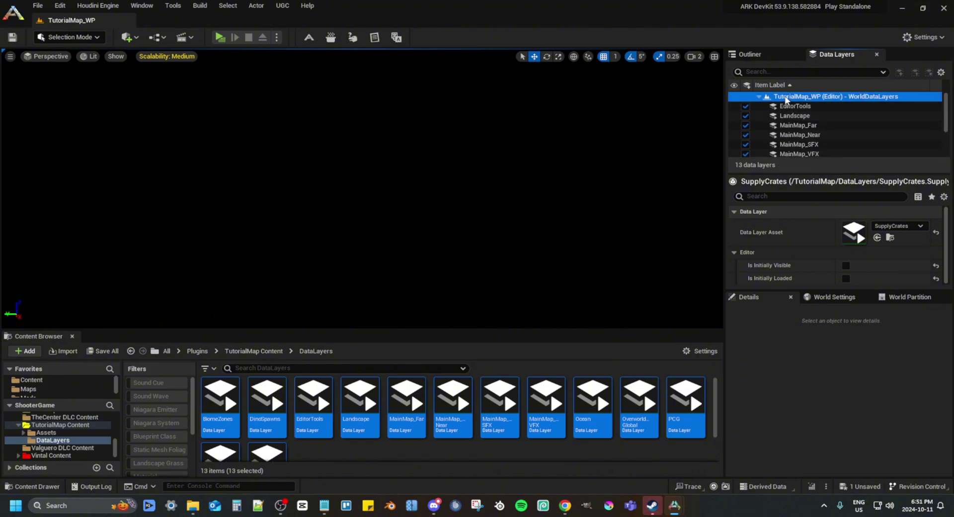
pyautogui.click(766, 55)
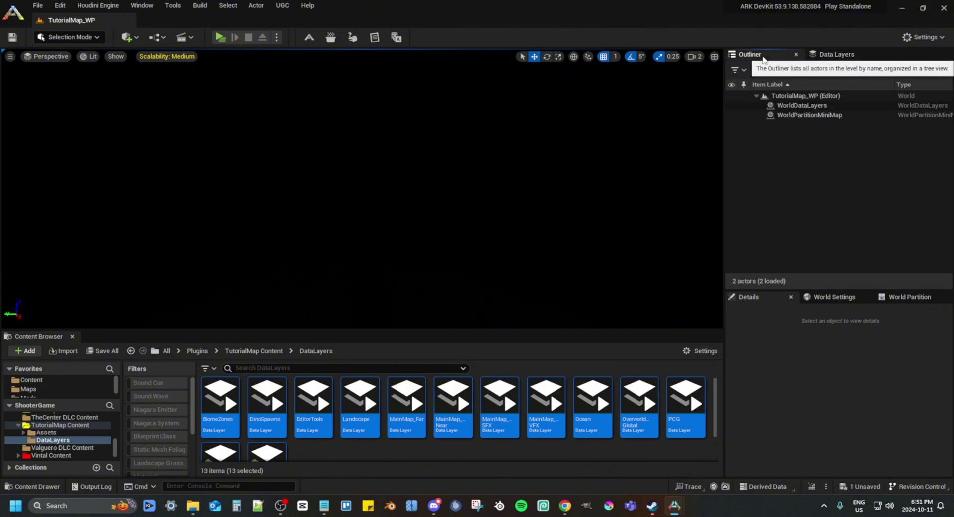
pyautogui.click(866, 483)
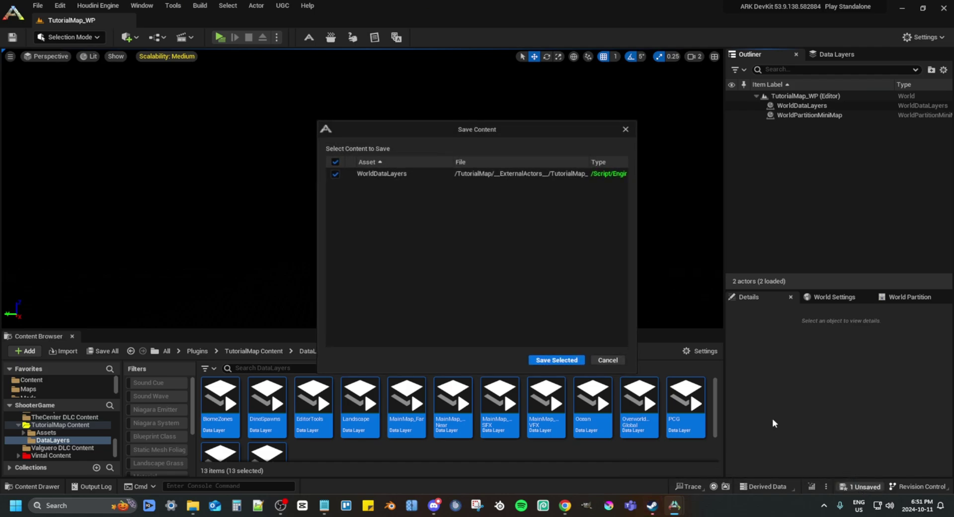
pyautogui.click(561, 358)
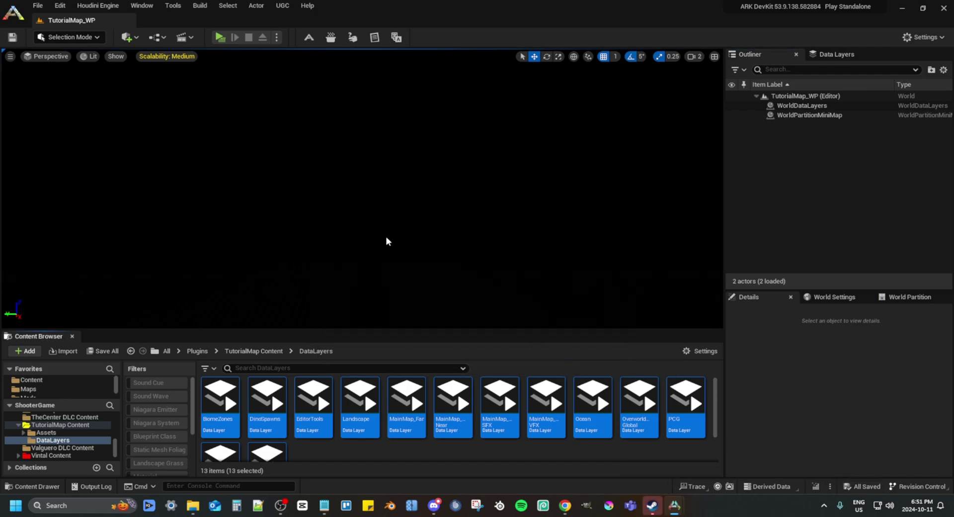
pyautogui.click(365, 449)
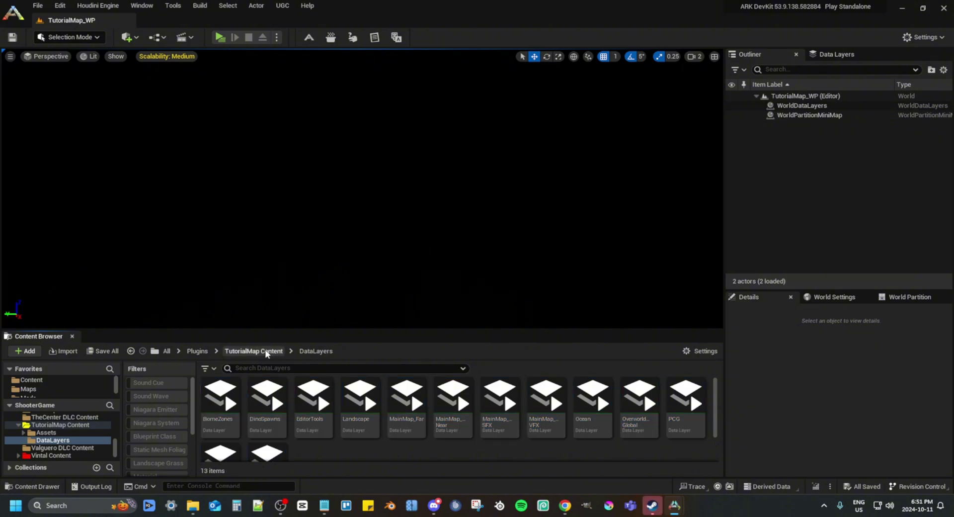
pyautogui.click(266, 351)
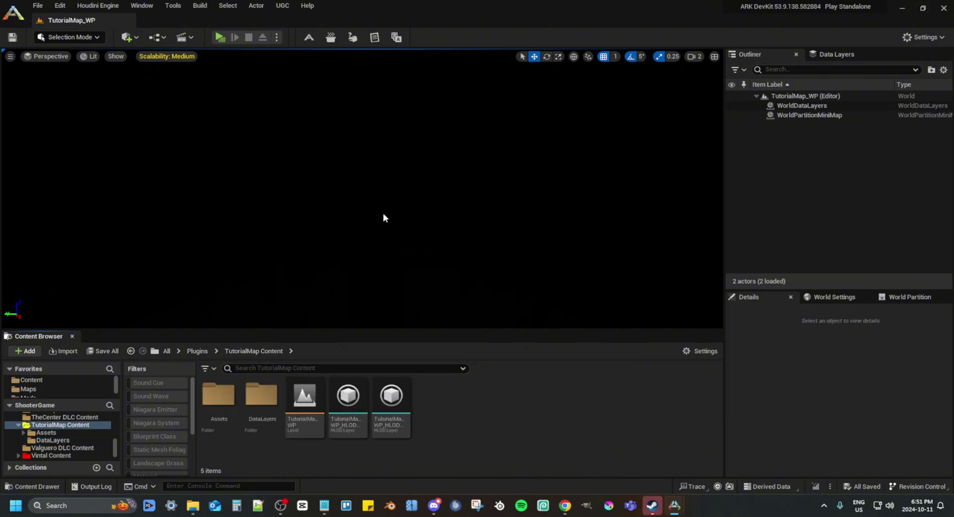